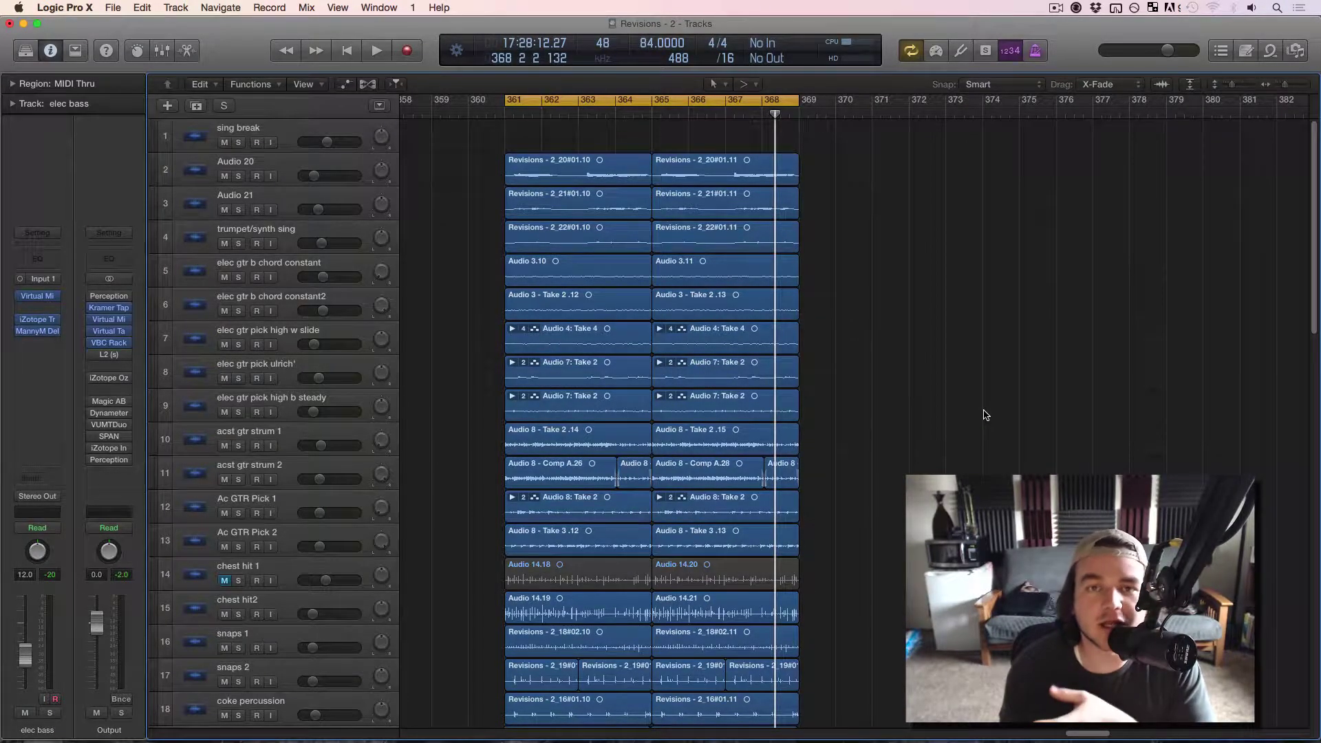
# - Play the looped section at bars 361–368 and look through all the project's tracks
pyautogui.scroll(-1, 986, 414)
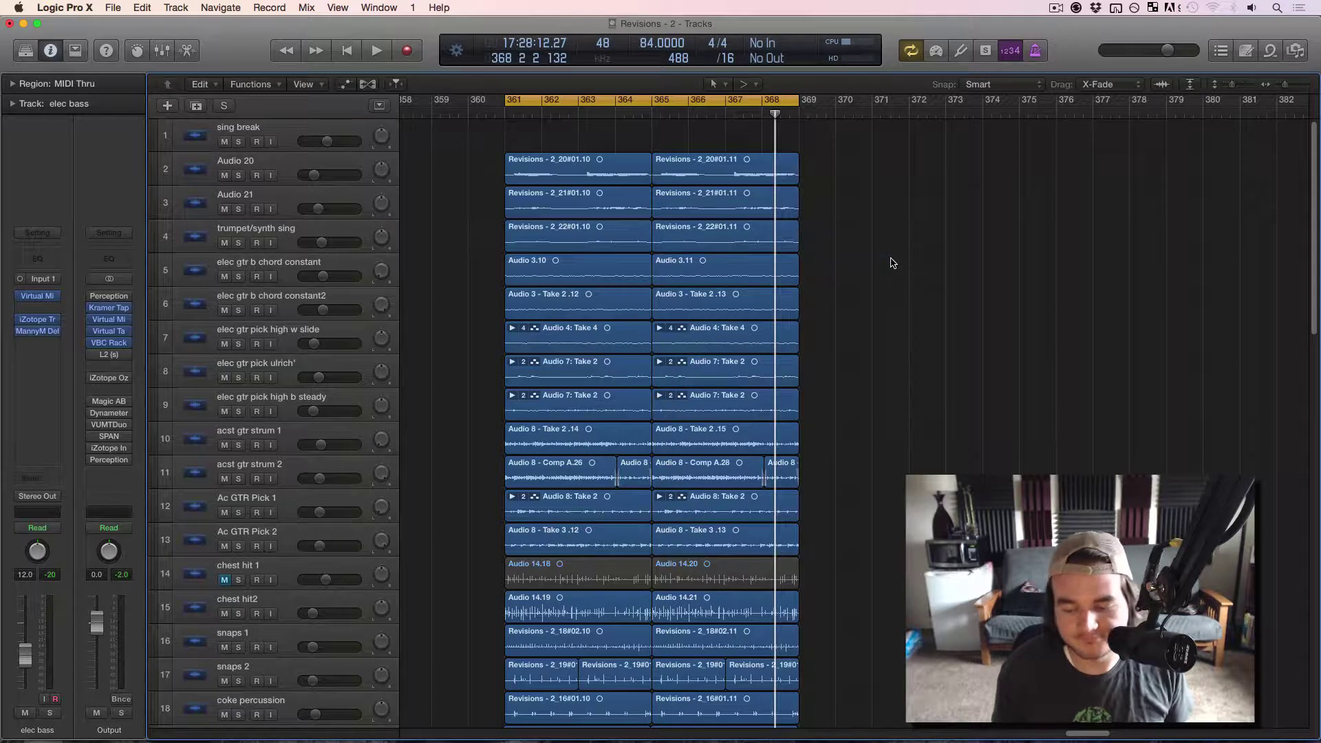
pyautogui.press('space')
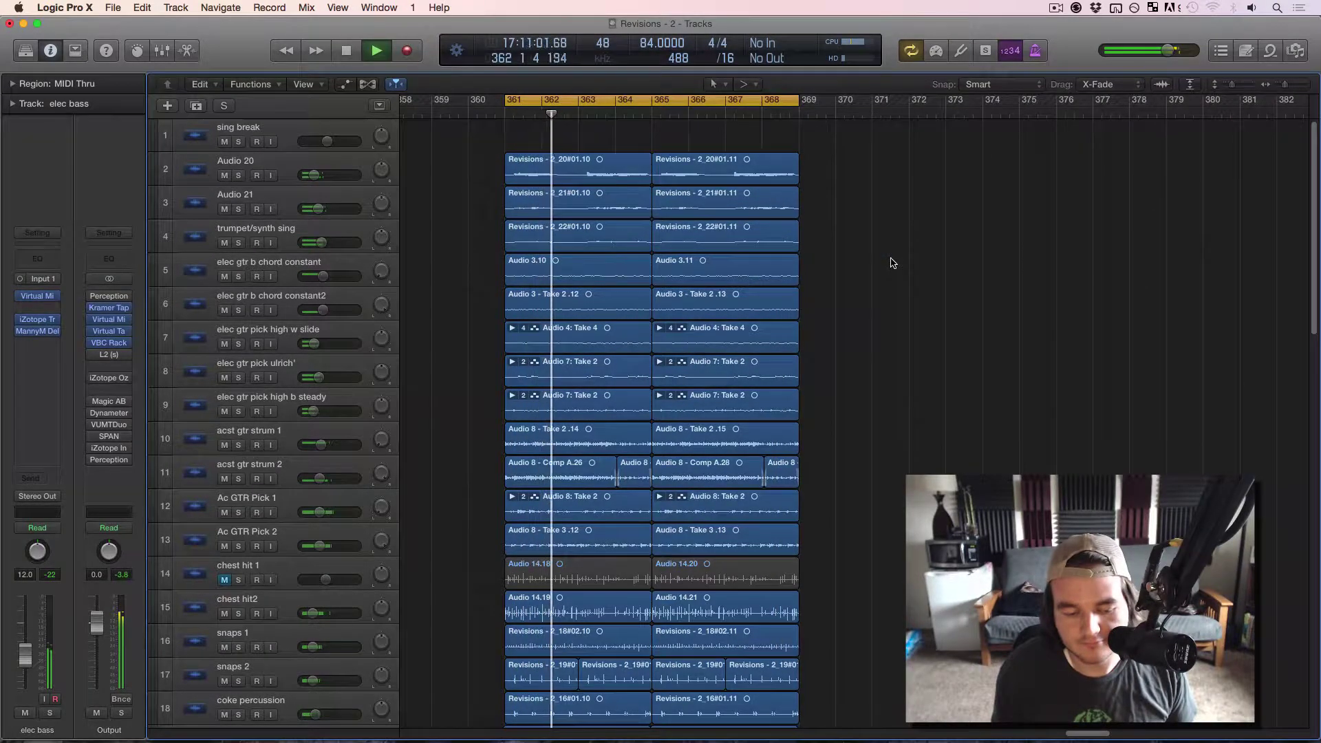
pyautogui.scroll(-8, 893, 263)
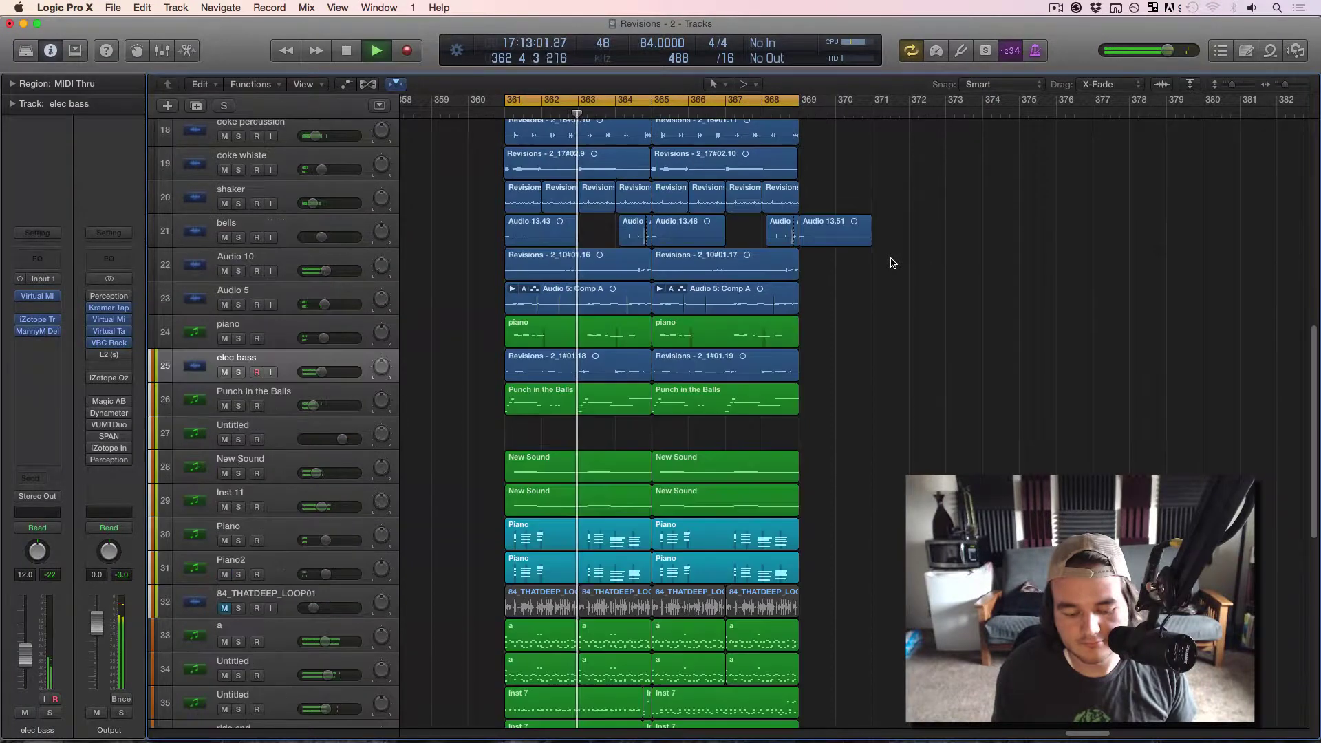
pyautogui.scroll(-8, 892, 263)
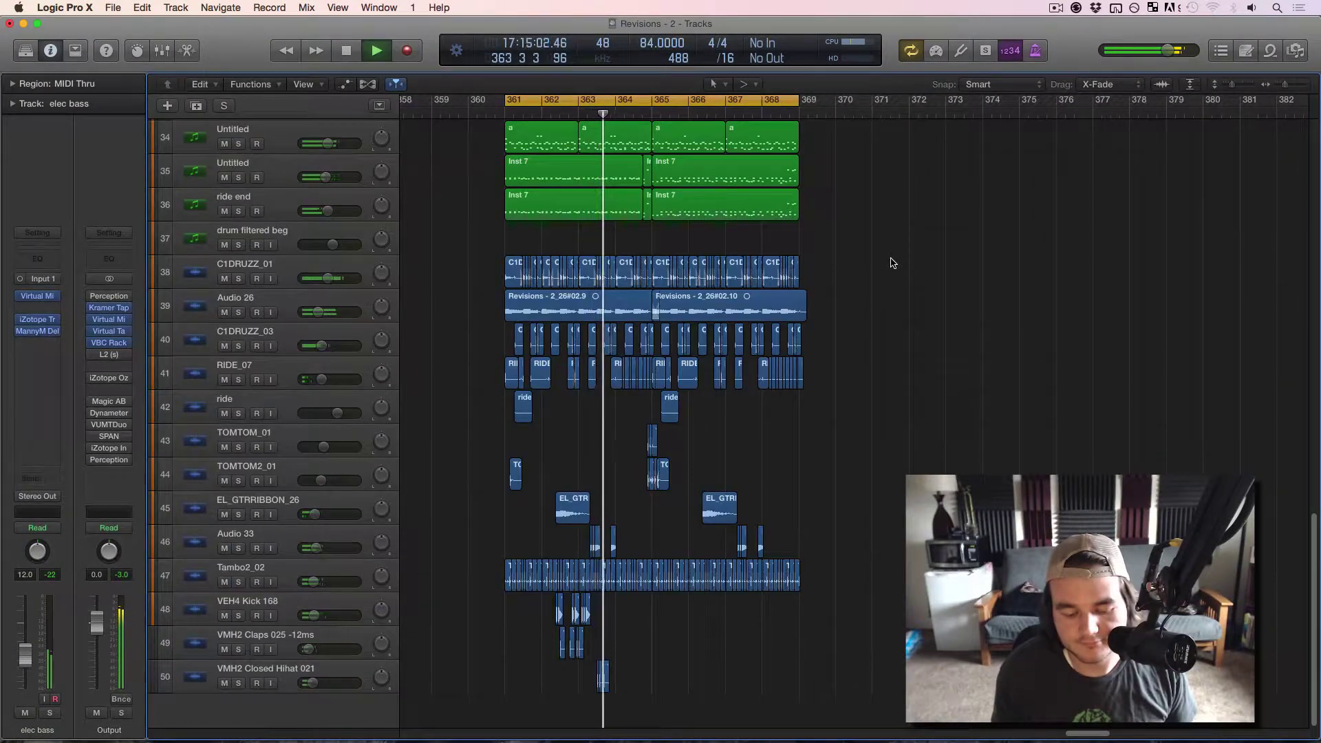
pyautogui.scroll(5, 892, 263)
pyautogui.scroll(12, 892, 263)
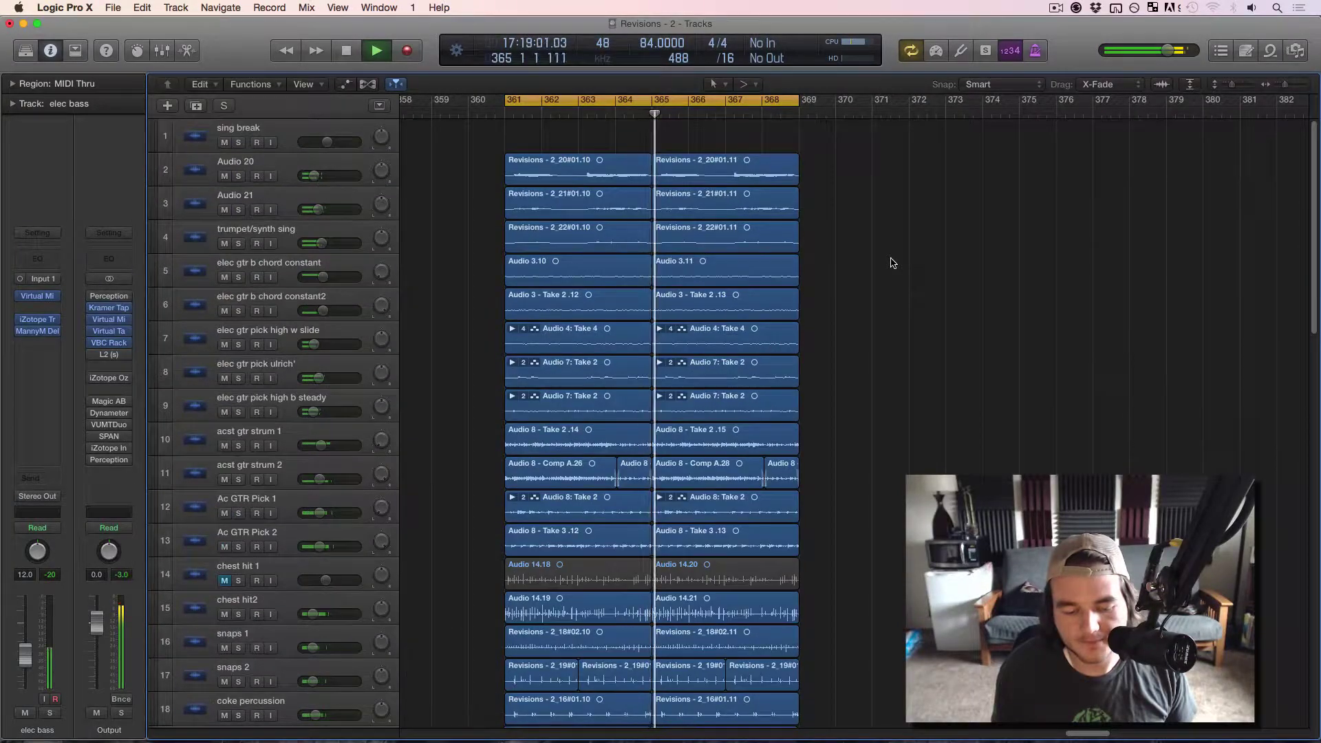
pyautogui.scroll(-3, 892, 263)
pyautogui.press('space')
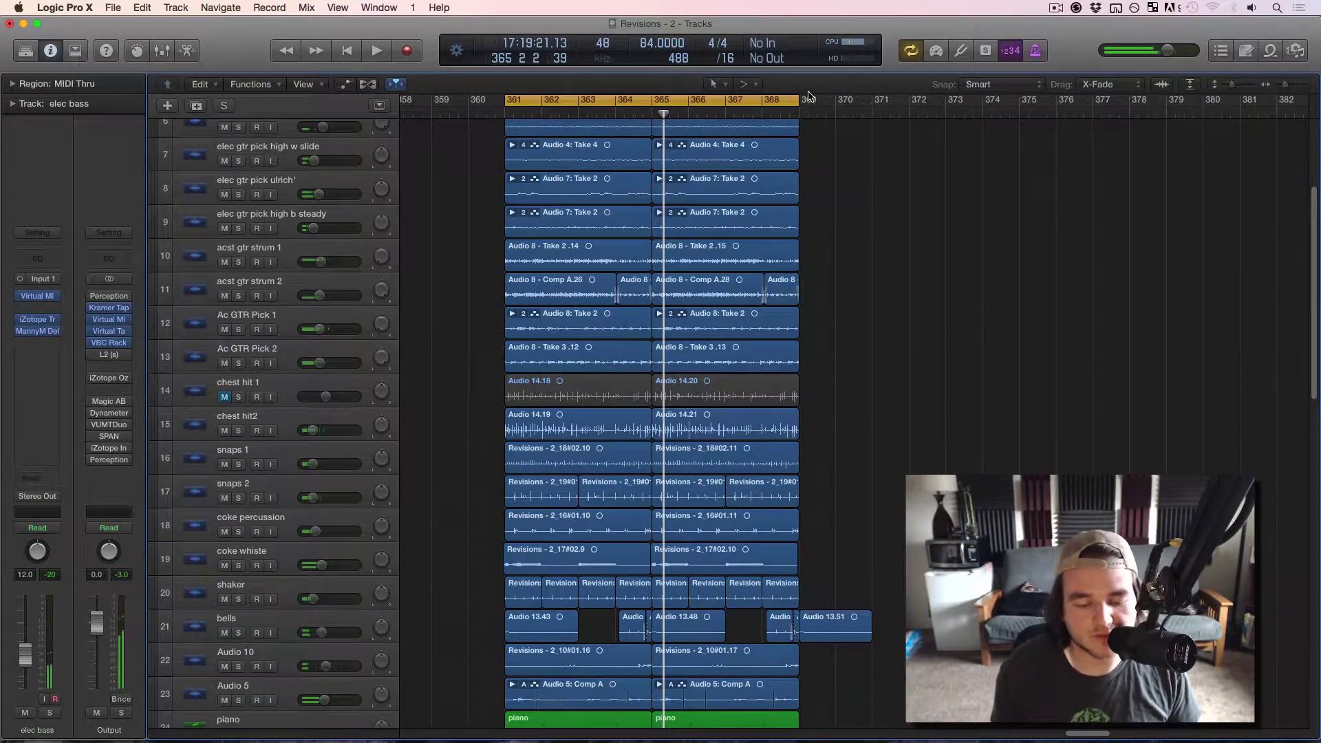
# - Shorten the cycle range so that it loops only bars 361 to 364
pyautogui.moveTo(796, 99); pyautogui.dragTo(649, 112)
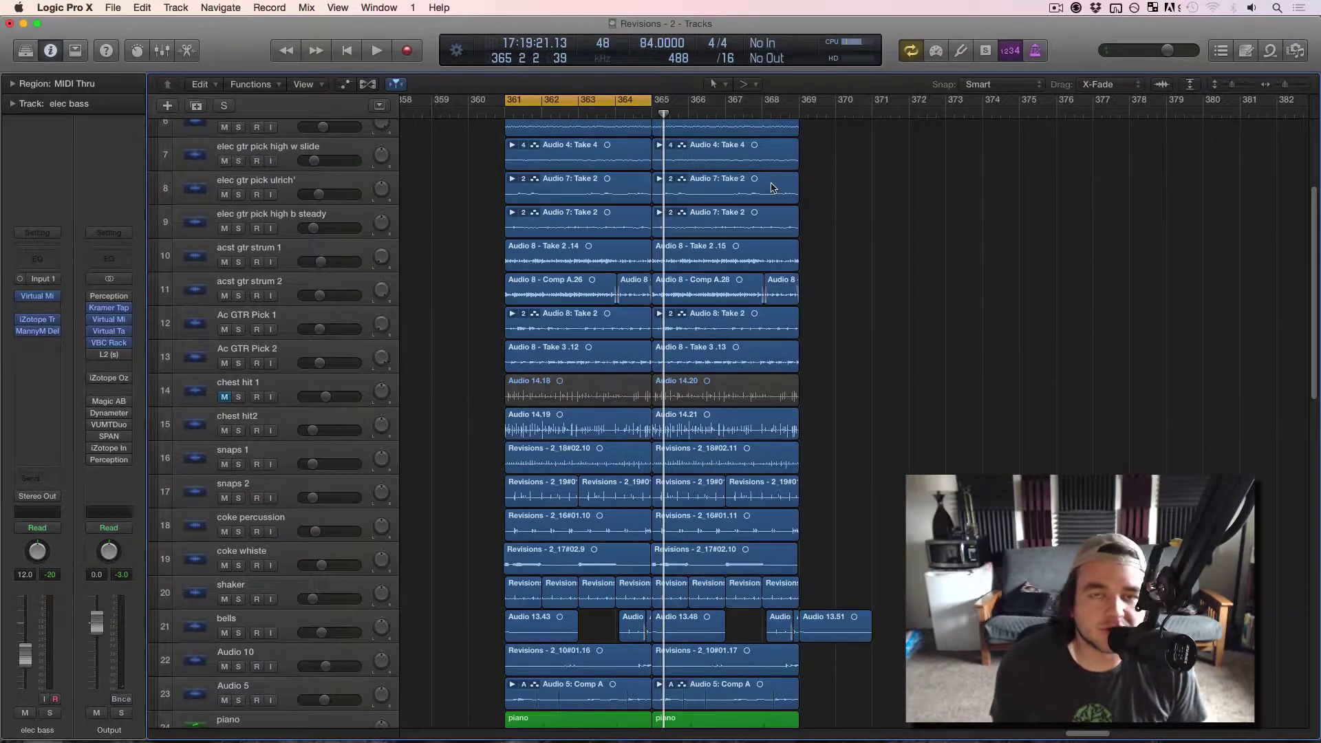
pyautogui.scroll(3, 772, 187)
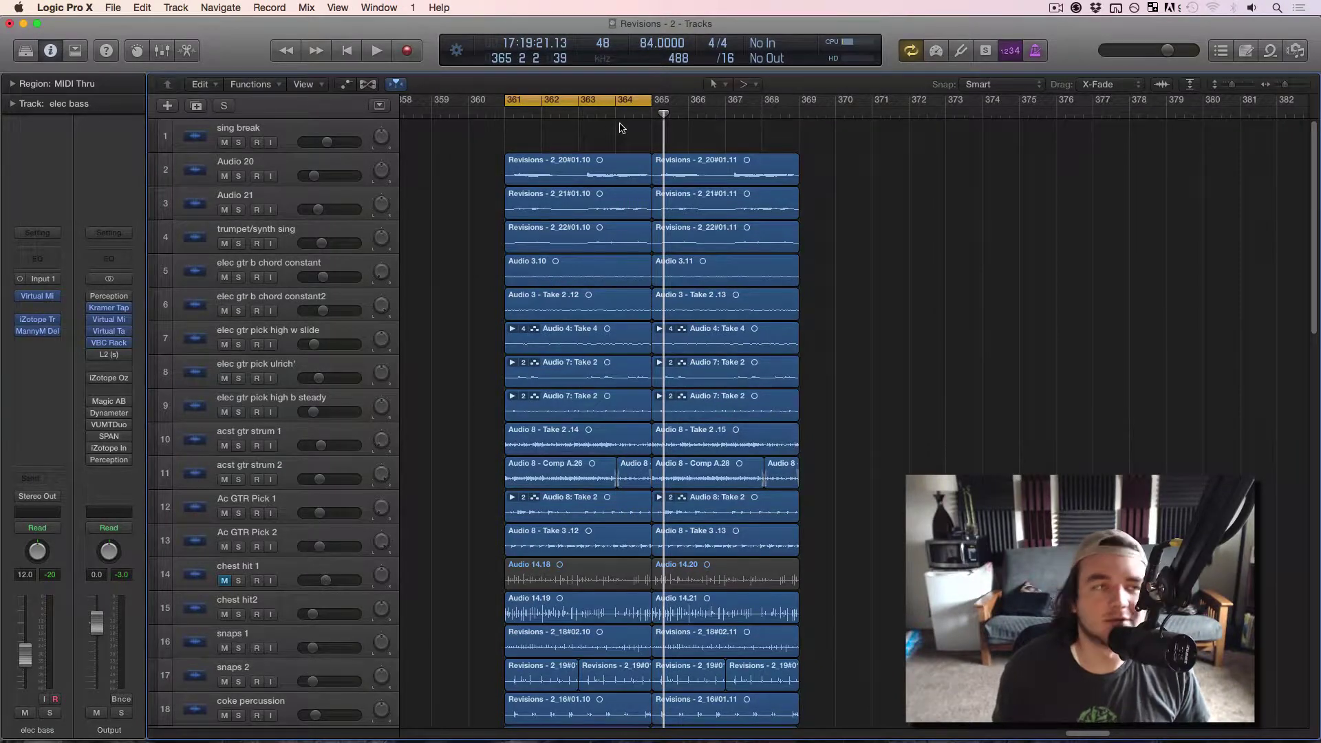
pyautogui.scroll(5, 606, 141)
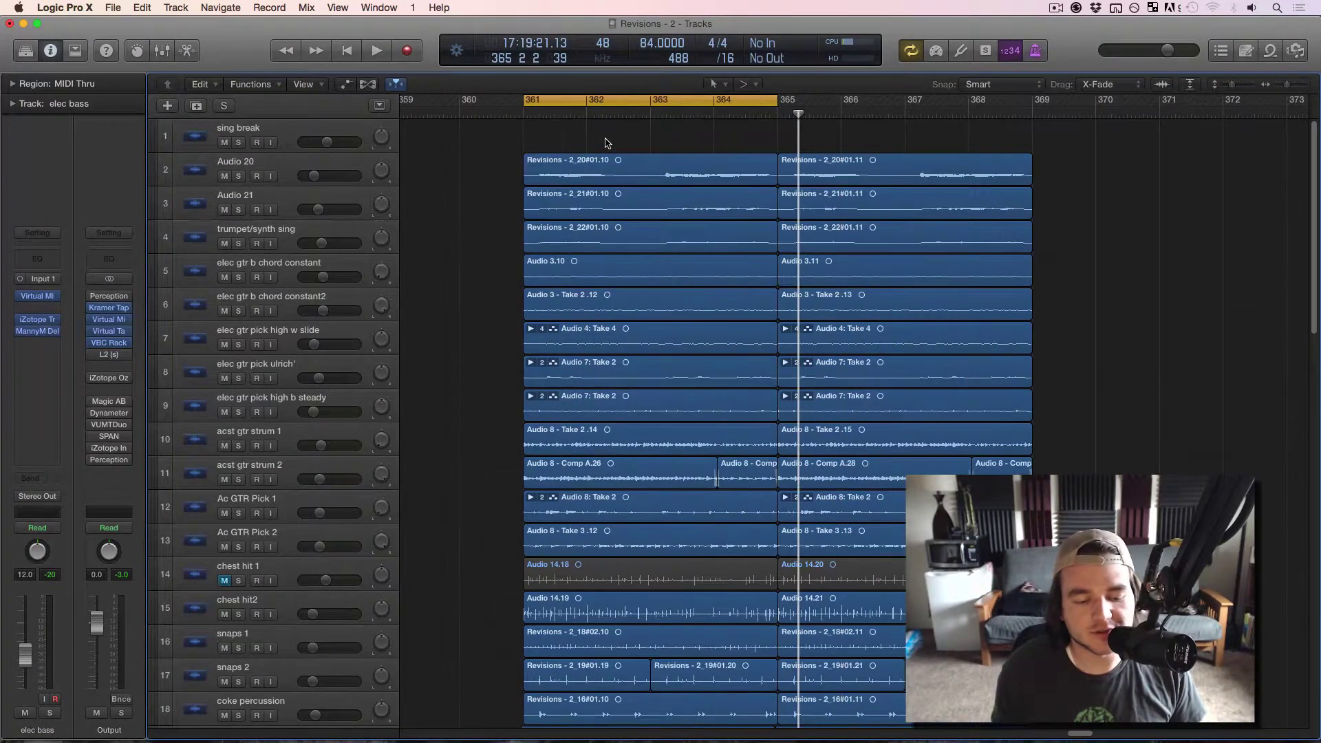
pyautogui.hscroll(-2, 681, 136)
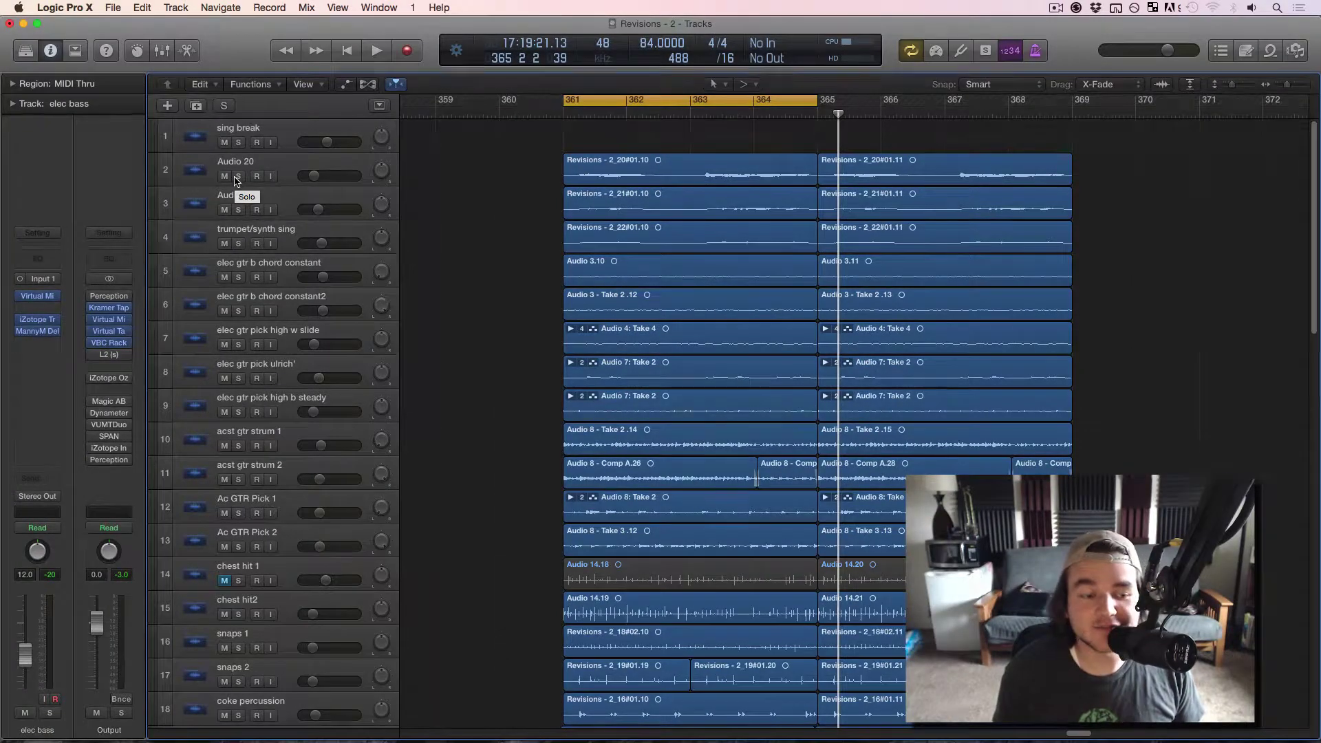
# - During playback, solo the tracks from Audio 20 through snaps 2, take Audio 20 and Audio 21 out of the solo group, and stop
pyautogui.press('space')
pyautogui.moveTo(236, 180); pyautogui.dragTo(238, 677)
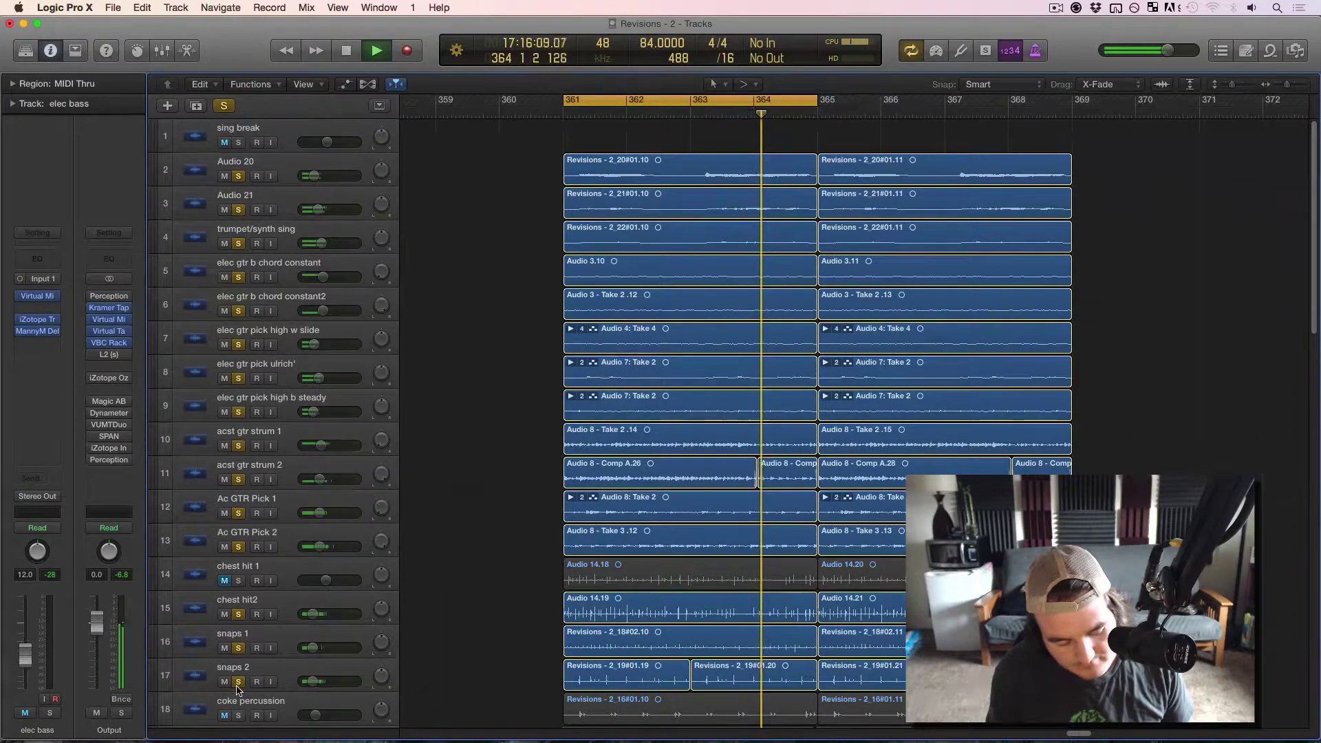
pyautogui.moveTo(238, 176); pyautogui.dragTo(238, 210)
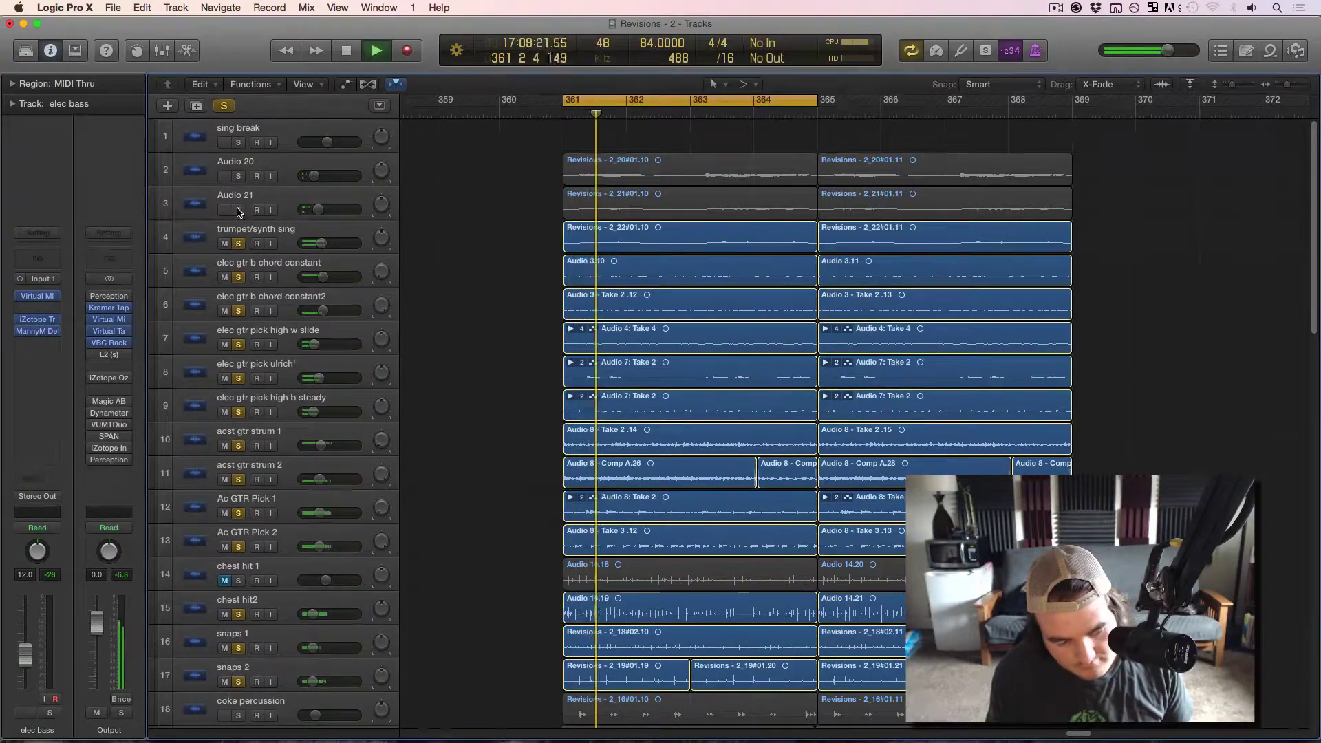
pyautogui.click(238, 210)
pyautogui.click(239, 211)
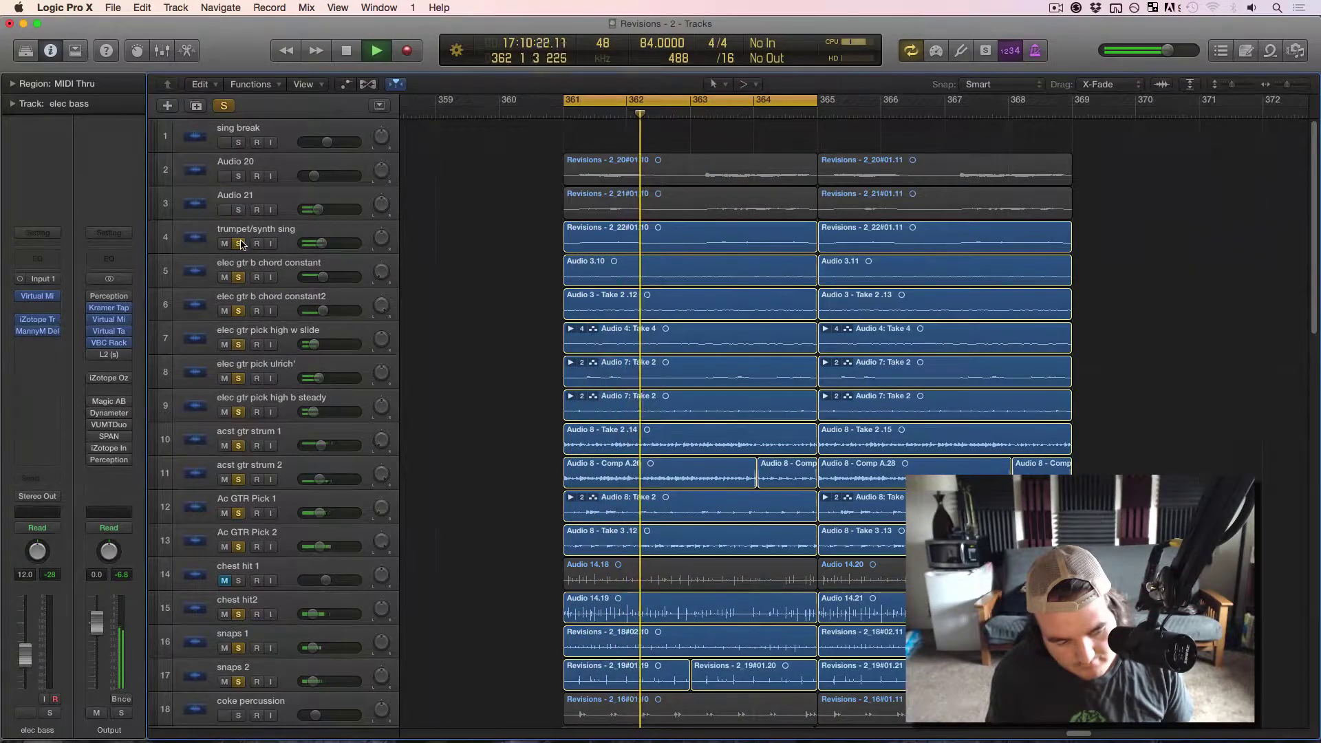
pyautogui.press('space')
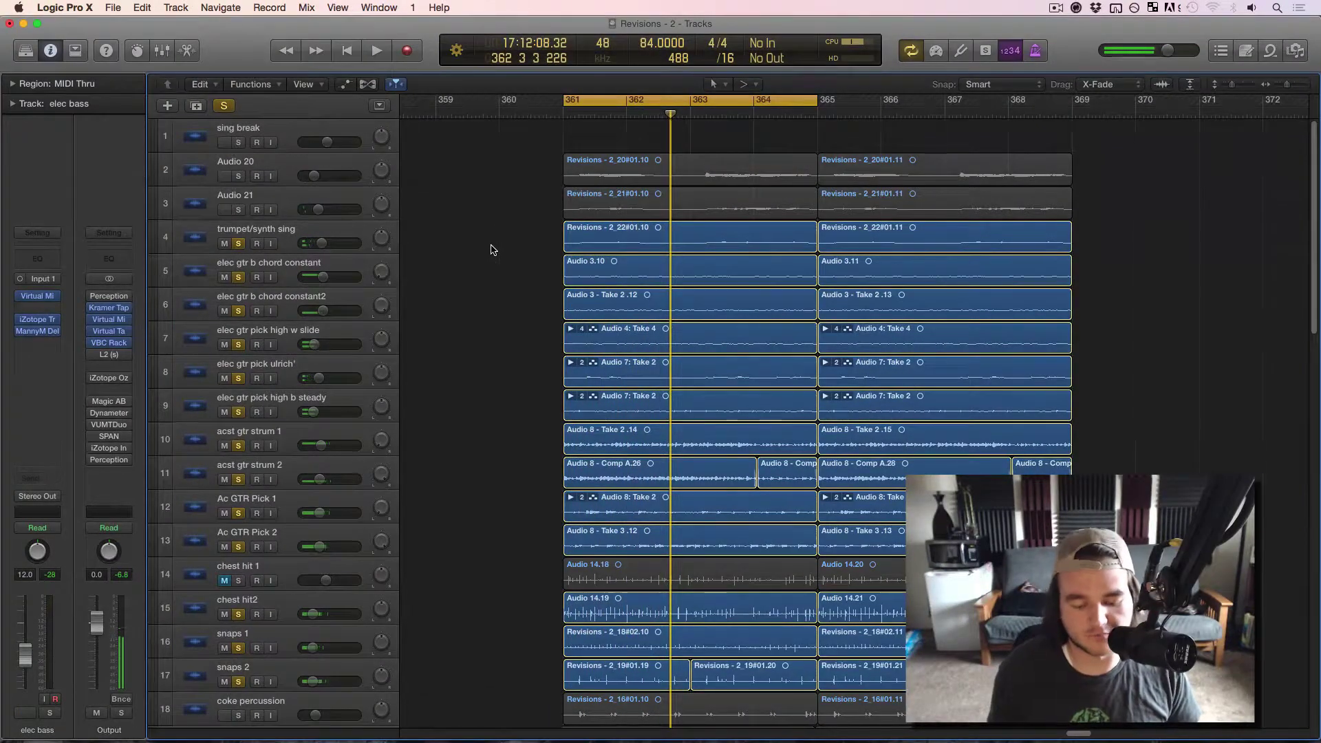
# - Copy the bar 361–364 regions on the trumpet/synth sing through snaps 2 tracks to bar 374
pyautogui.moveTo(732, 624); pyautogui.dragTo(781, 681)
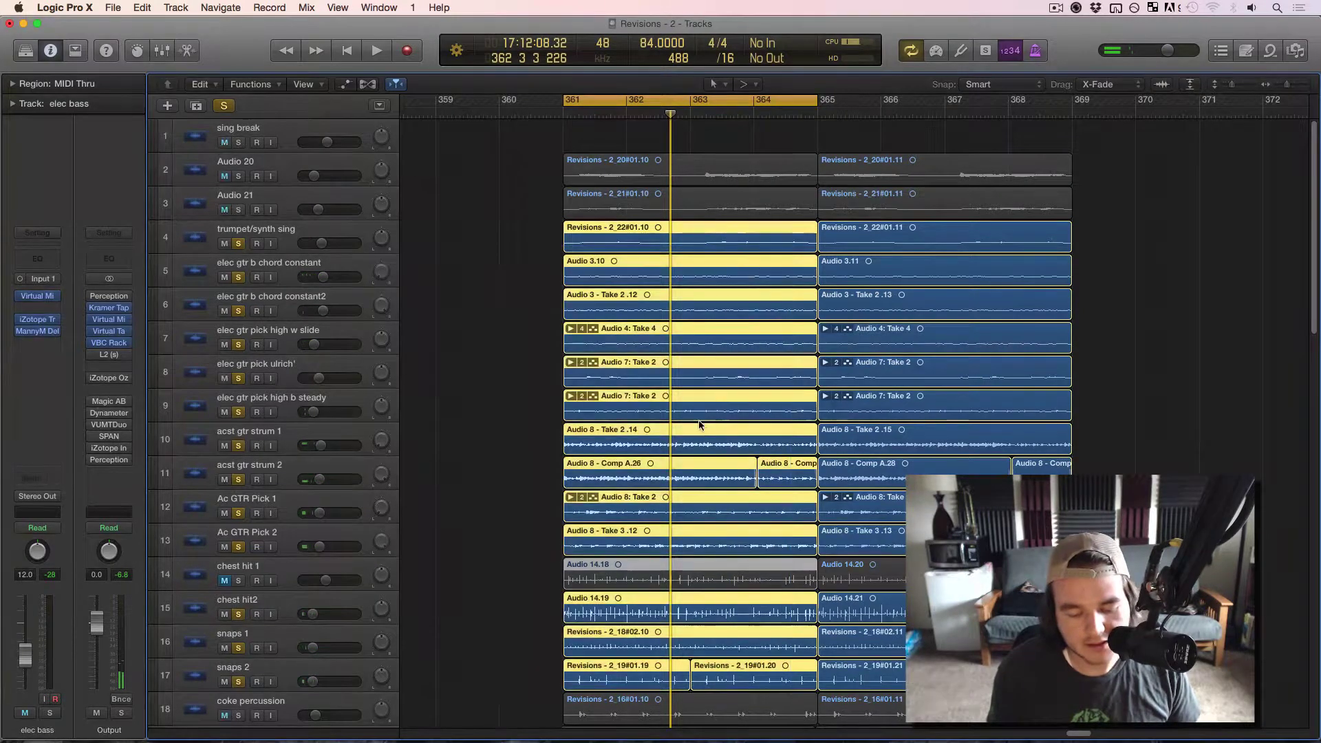
pyautogui.scroll(-3, 665, 339)
pyautogui.scroll(-2, 665, 339)
pyautogui.moveTo(809, 344); pyautogui.dragTo(988, 369)
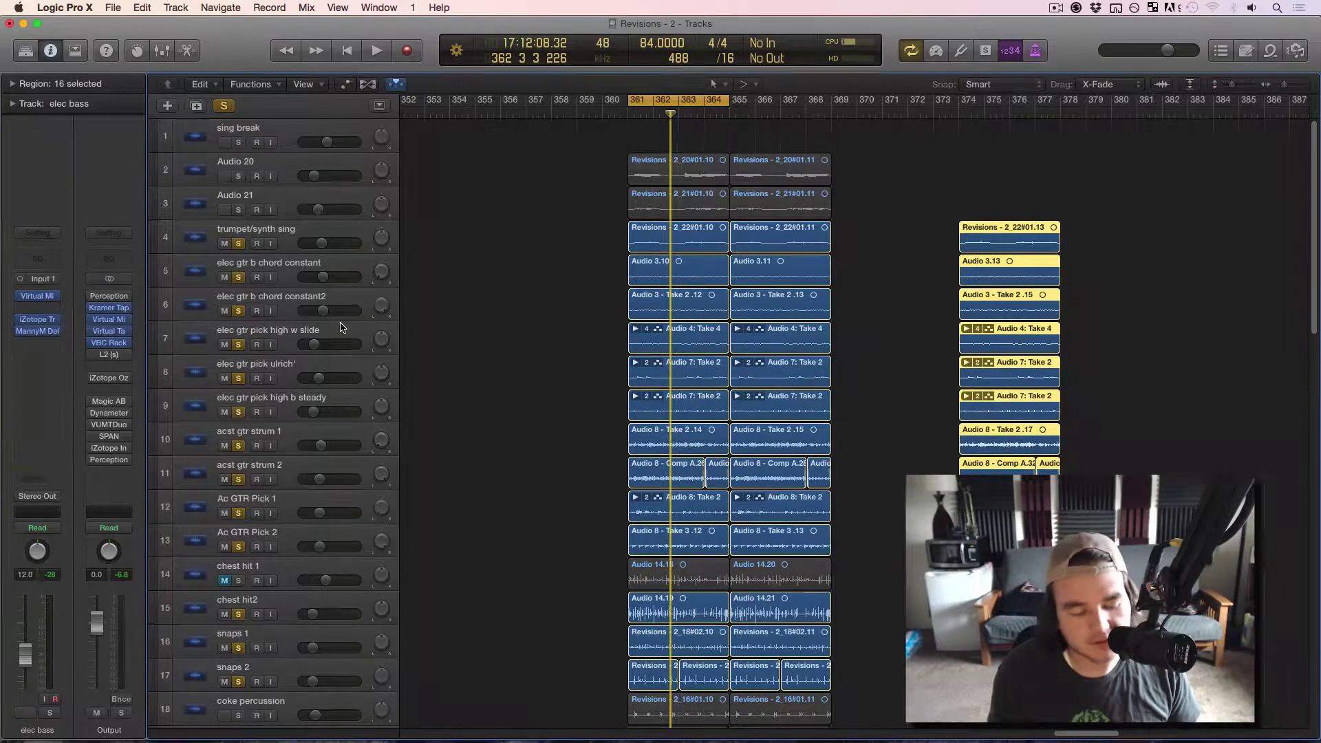
# - Clear the solos, solo snaps 1 through Audio 5 during playback, and select those tracks' regions in bars 361–364
pyautogui.click(224, 105)
pyautogui.scroll(-1, 355, 308)
pyautogui.scroll(-5, 313, 536)
pyautogui.press('space')
pyautogui.moveTo(238, 477); pyautogui.dragTo(238, 683)
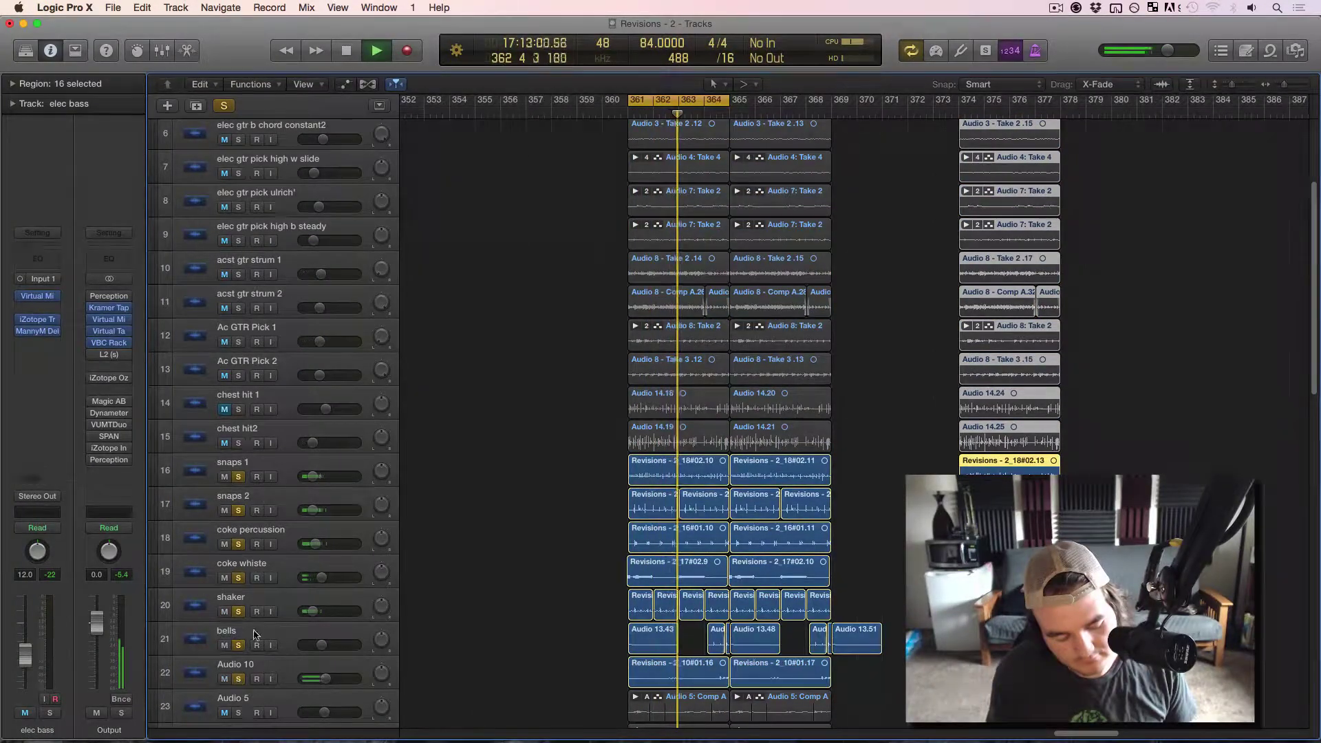
pyautogui.scroll(-4, 254, 584)
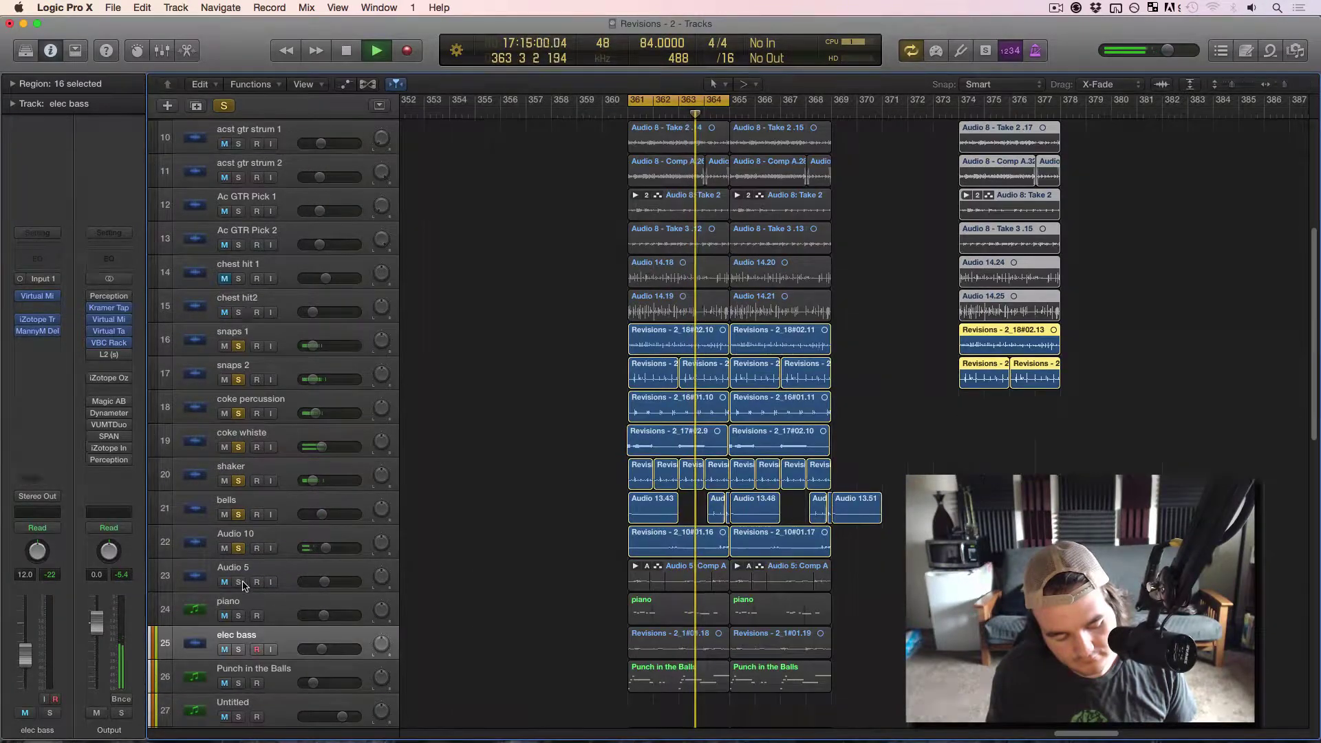
pyautogui.click(239, 583)
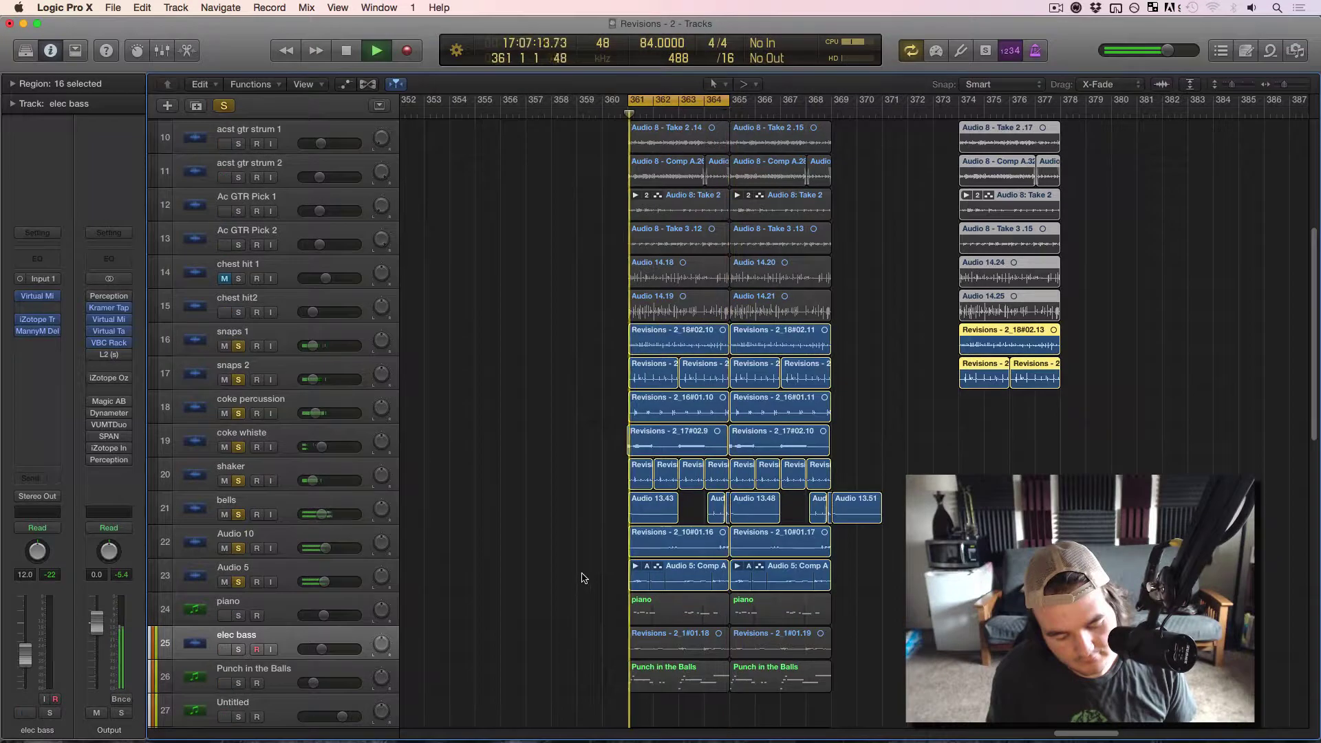
pyautogui.moveTo(582, 572); pyautogui.dragTo(714, 346)
pyautogui.moveTo(593, 333); pyautogui.dragTo(727, 593)
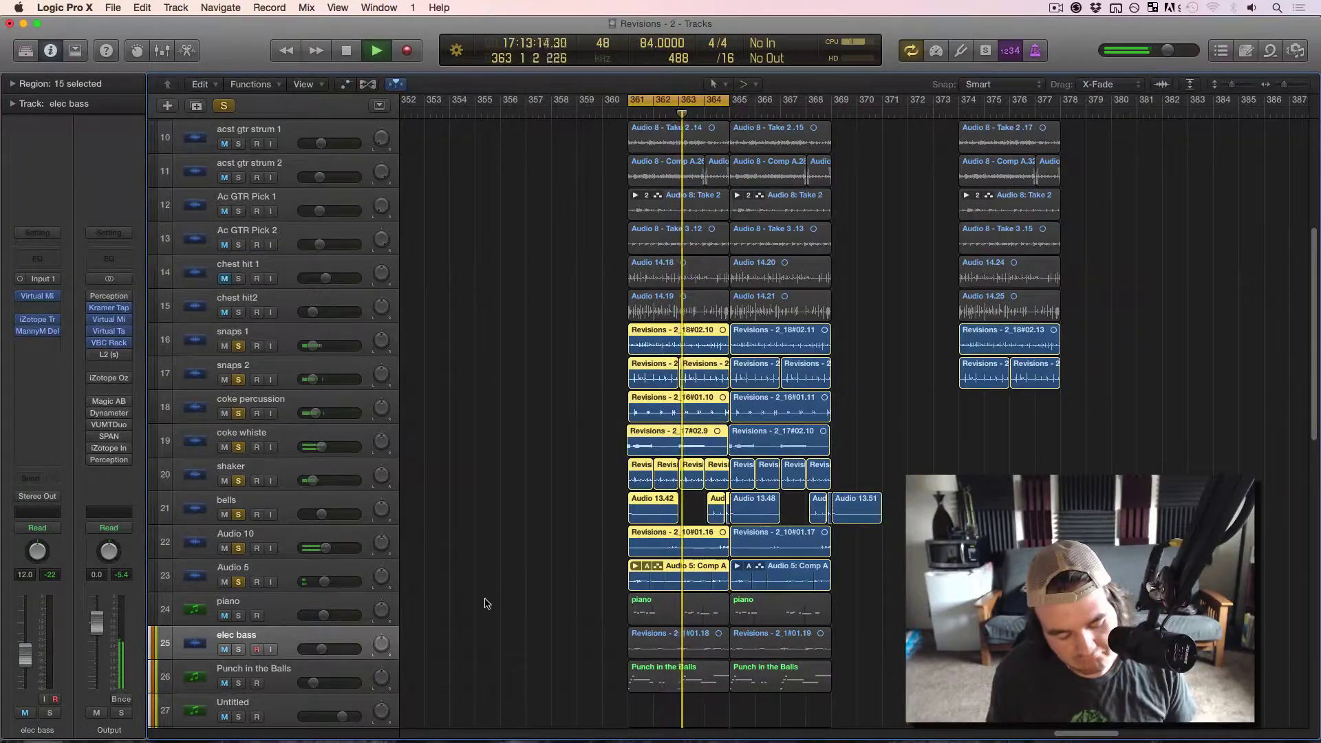
# - Audition the group with piano soloed, snaps 1 and snaps 2 switched out and back in, and the shaker unsoloed
pyautogui.click(238, 615)
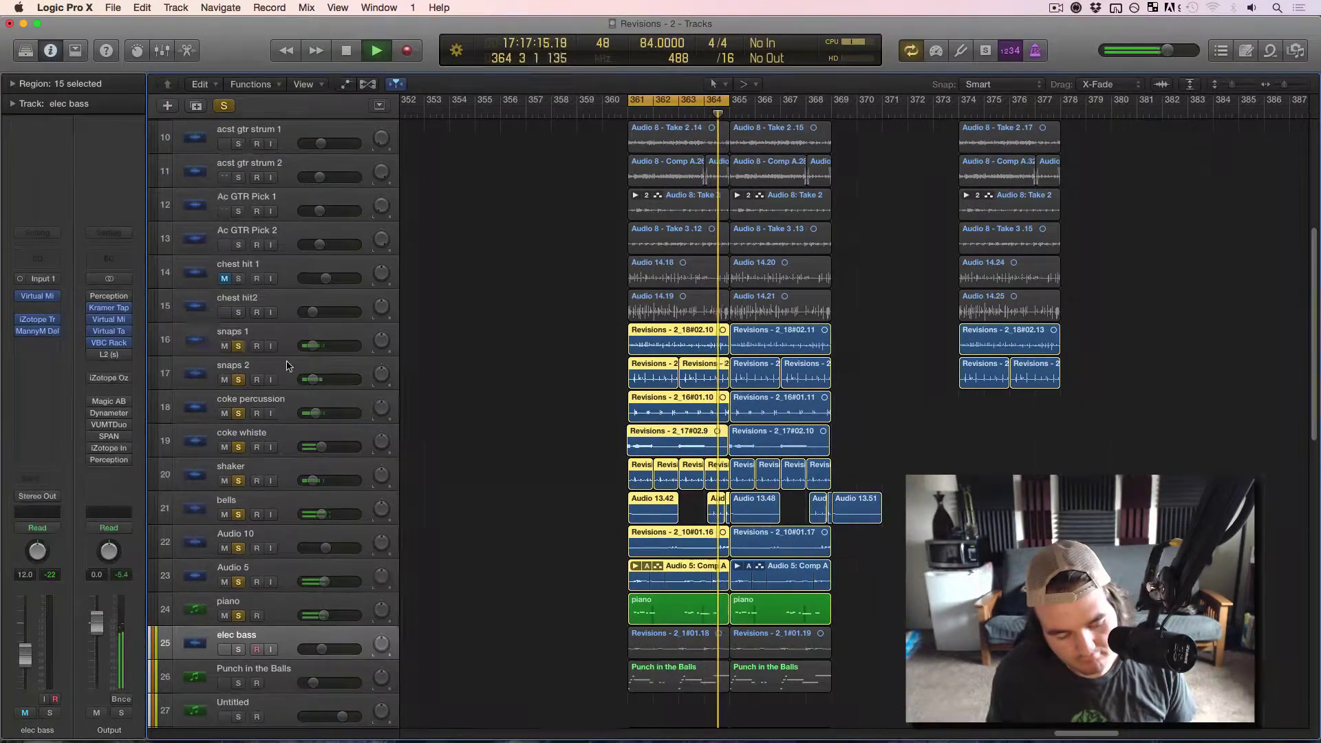
pyautogui.click(240, 347)
pyautogui.click(238, 380)
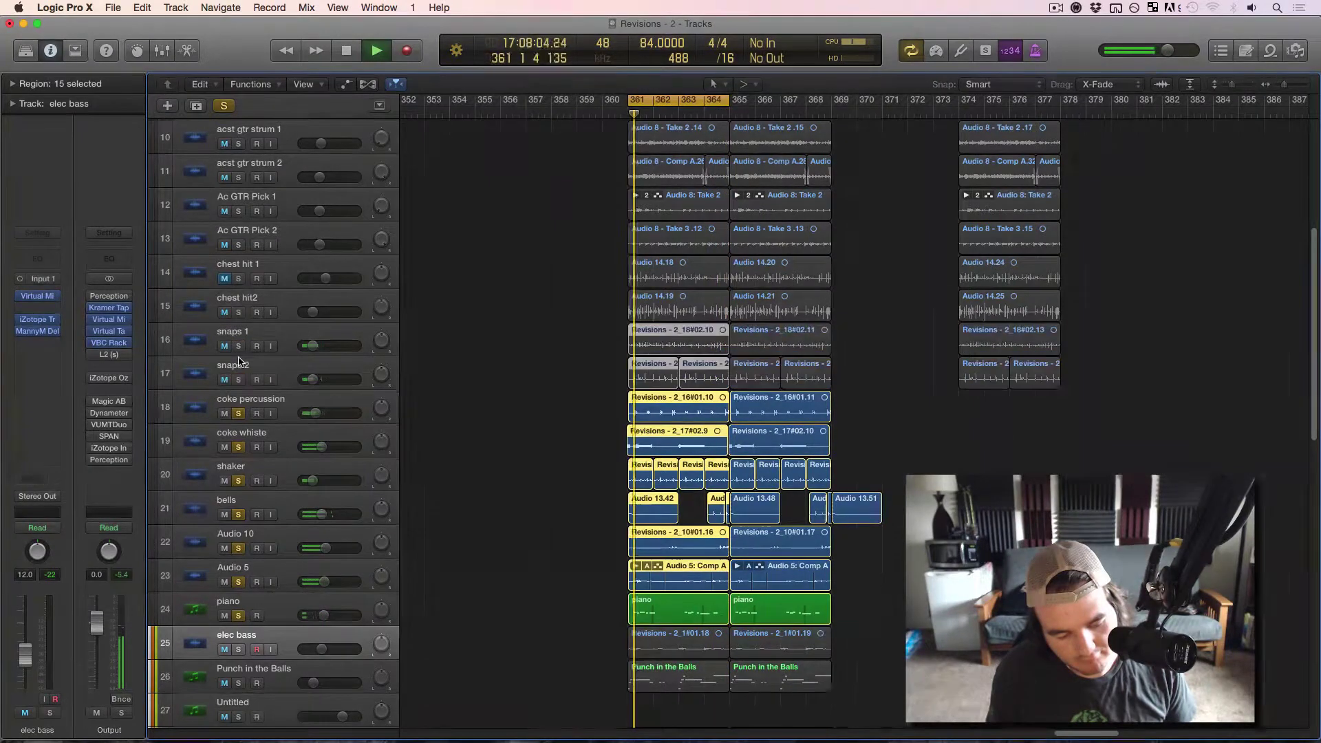
pyautogui.click(238, 481)
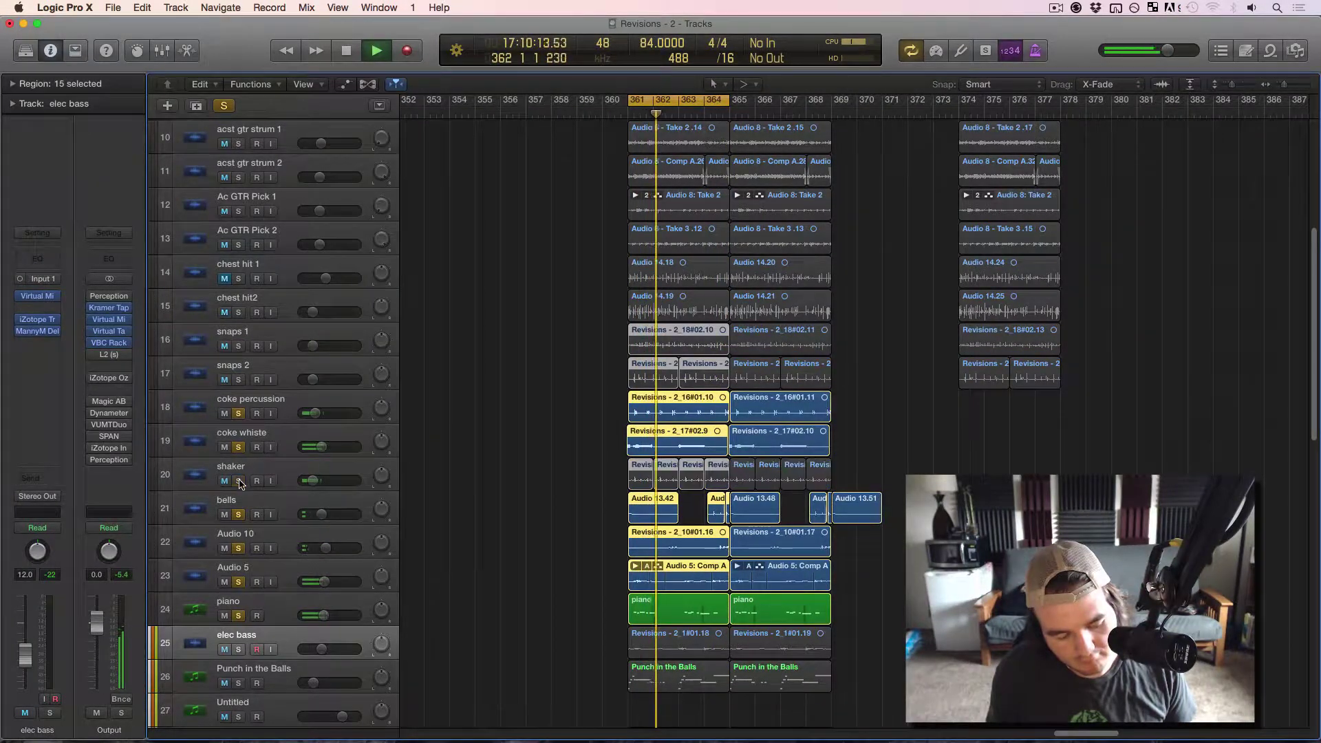
pyautogui.click(238, 380)
pyautogui.click(239, 346)
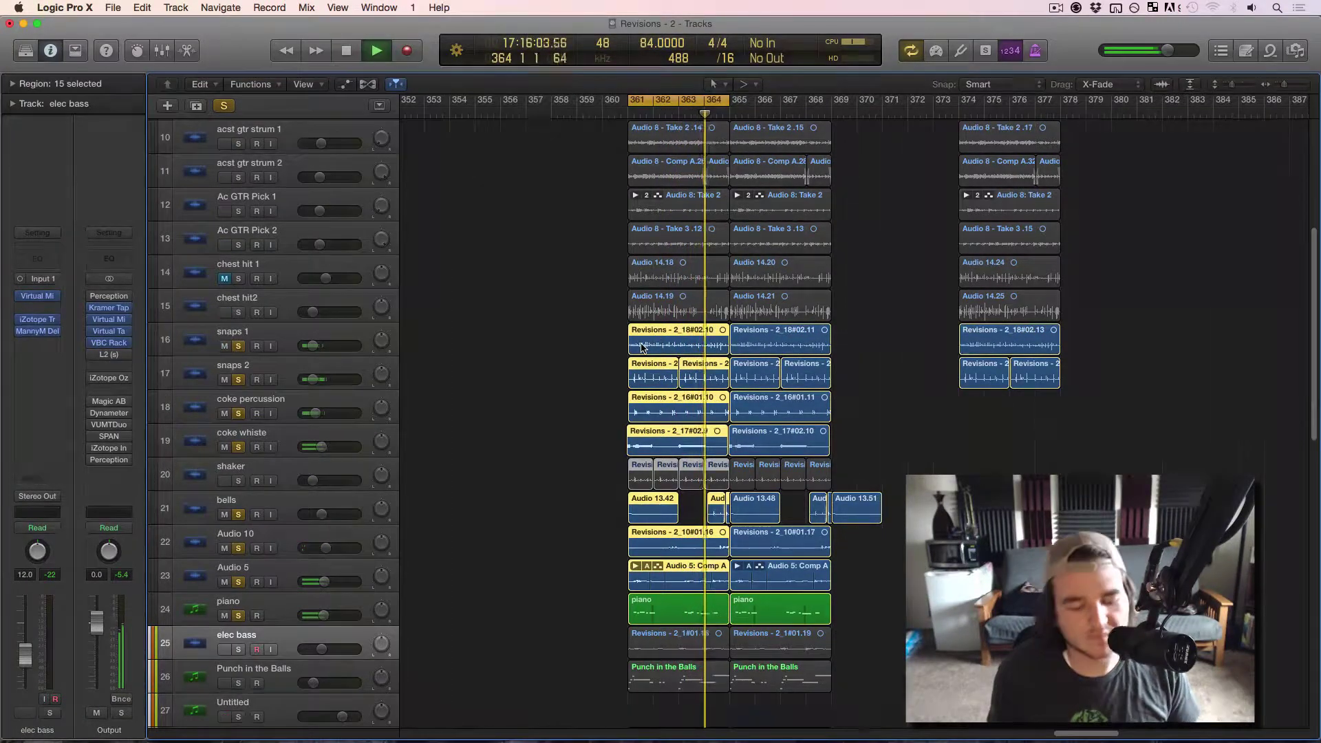
# - Stop playback and copy the selected snaps 1 through Audio 5 regions to bar 379
pyautogui.press('space')
pyautogui.moveTo(951, 334); pyautogui.dragTo(1103, 337)
# - With the earlier solos cleared, play the loop and solo elec bass, Punch in the Balls, Untitled track 27, New Sound and Inst 11
pyautogui.scroll(-5, 253, 391)
pyautogui.press('space')
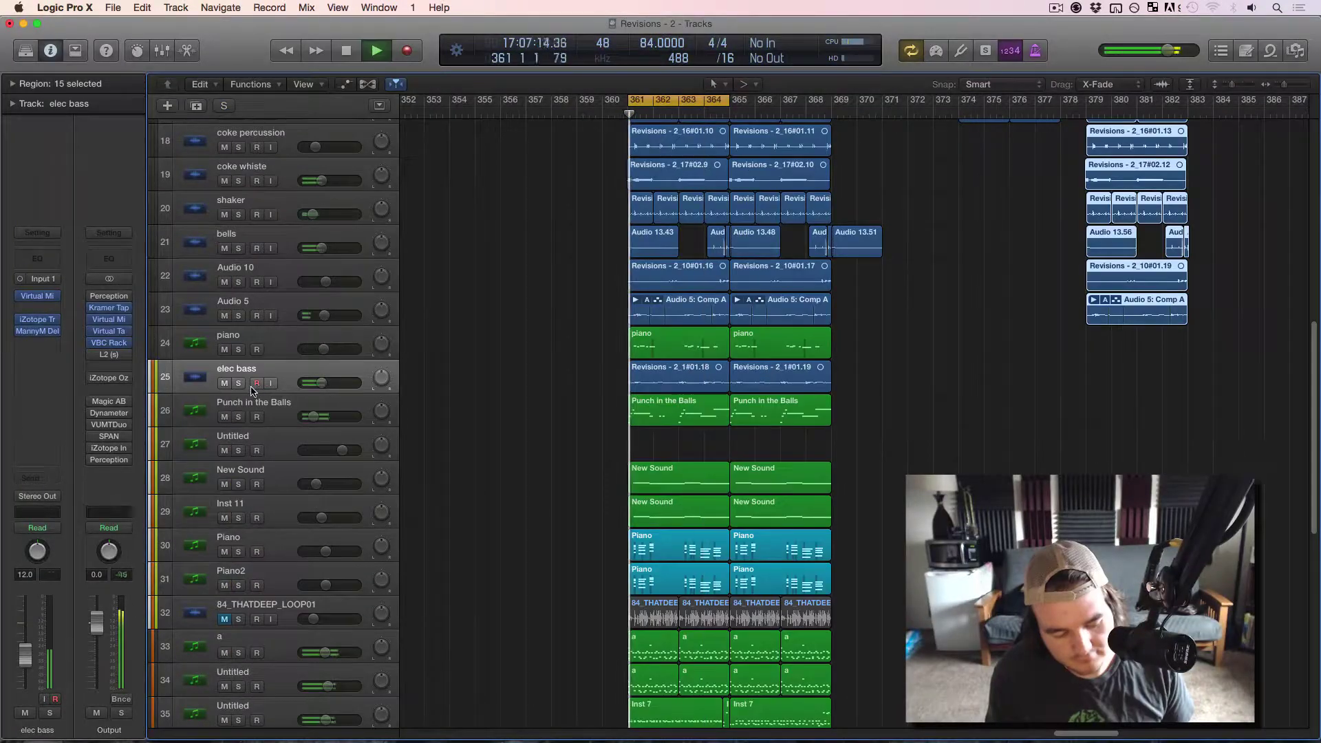
pyautogui.click(238, 383)
pyautogui.click(239, 416)
pyautogui.click(238, 451)
pyautogui.click(238, 485)
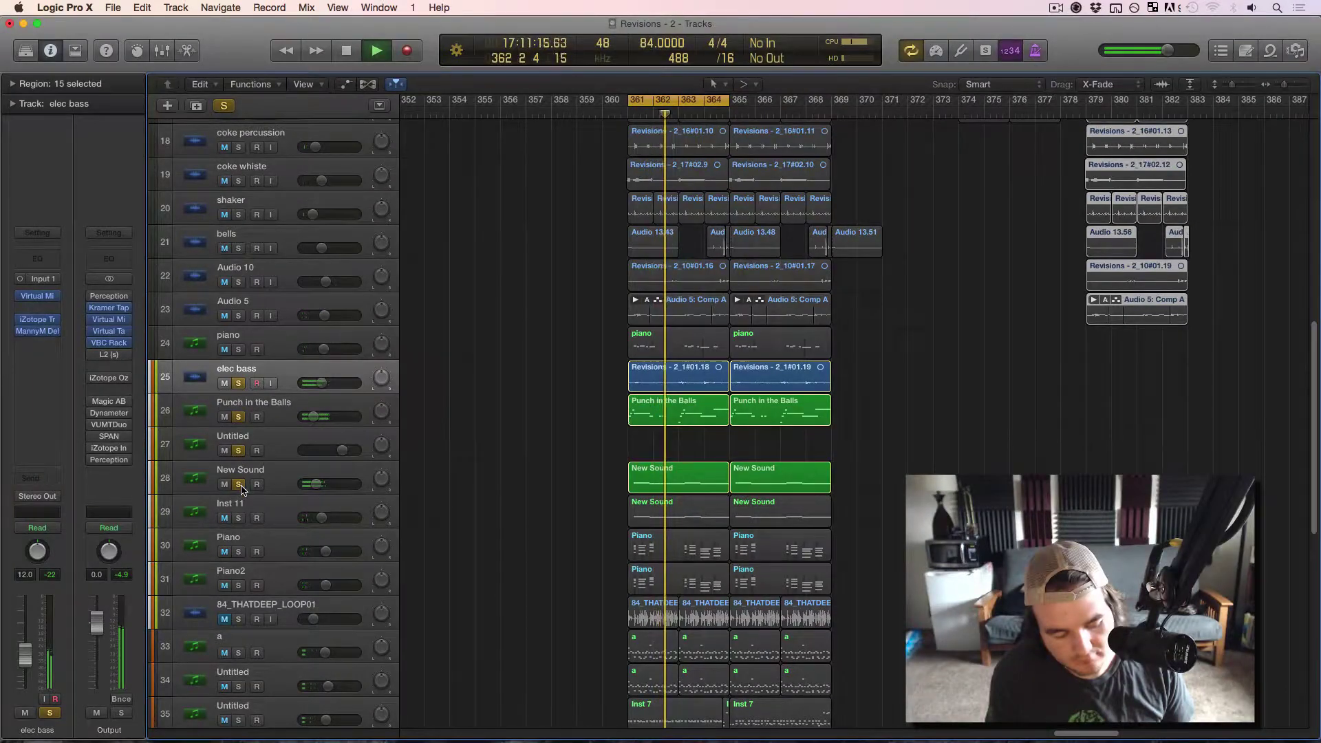
pyautogui.click(238, 518)
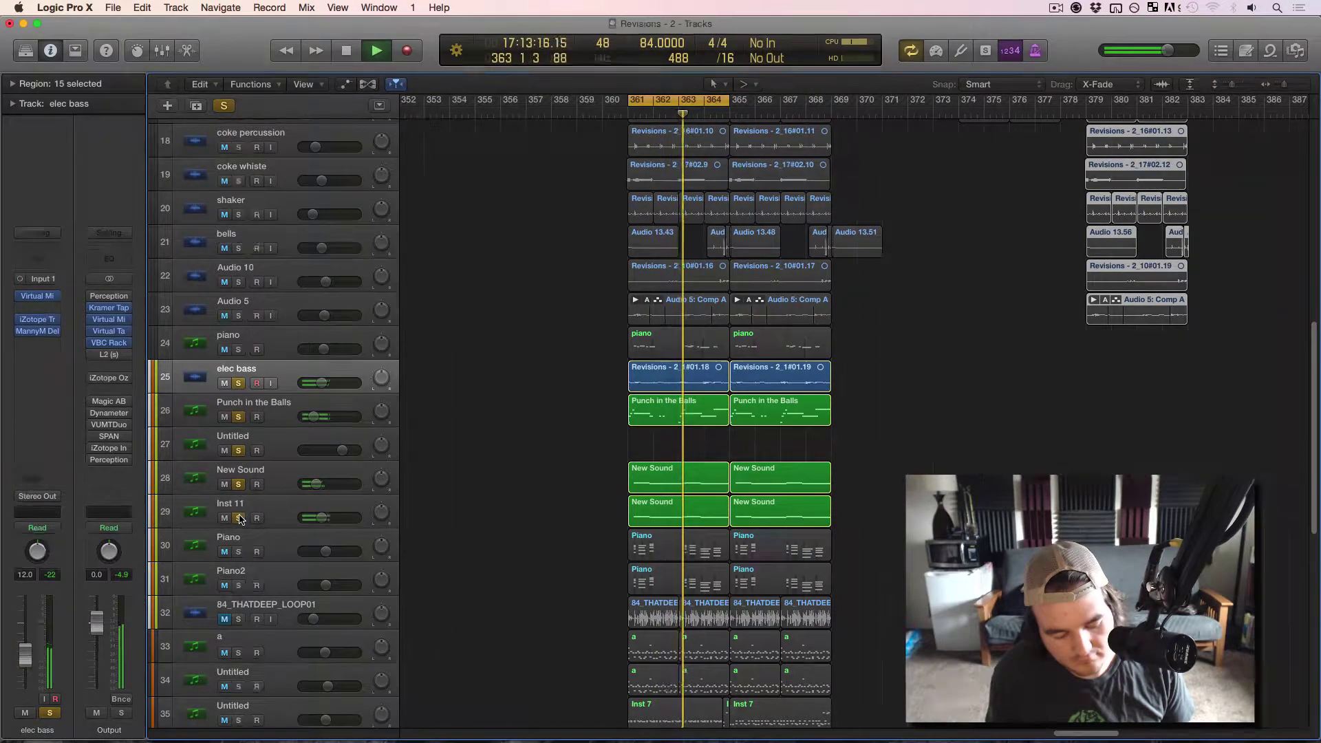
# - Try the bass group with track 33 "a" soloed, unsolo New Sound, and take "a" back out of the group
pyautogui.scroll(-3, 240, 520)
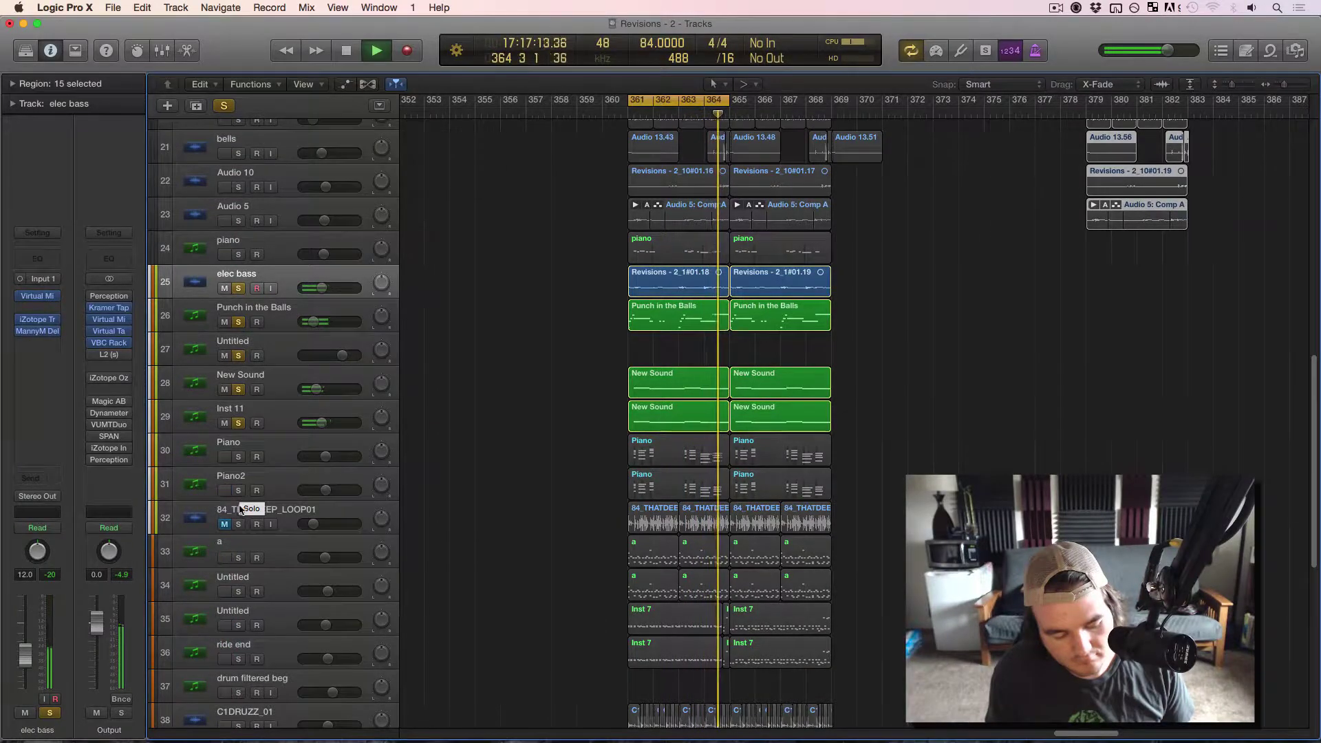
pyautogui.click(238, 558)
pyautogui.scroll(-2, 240, 550)
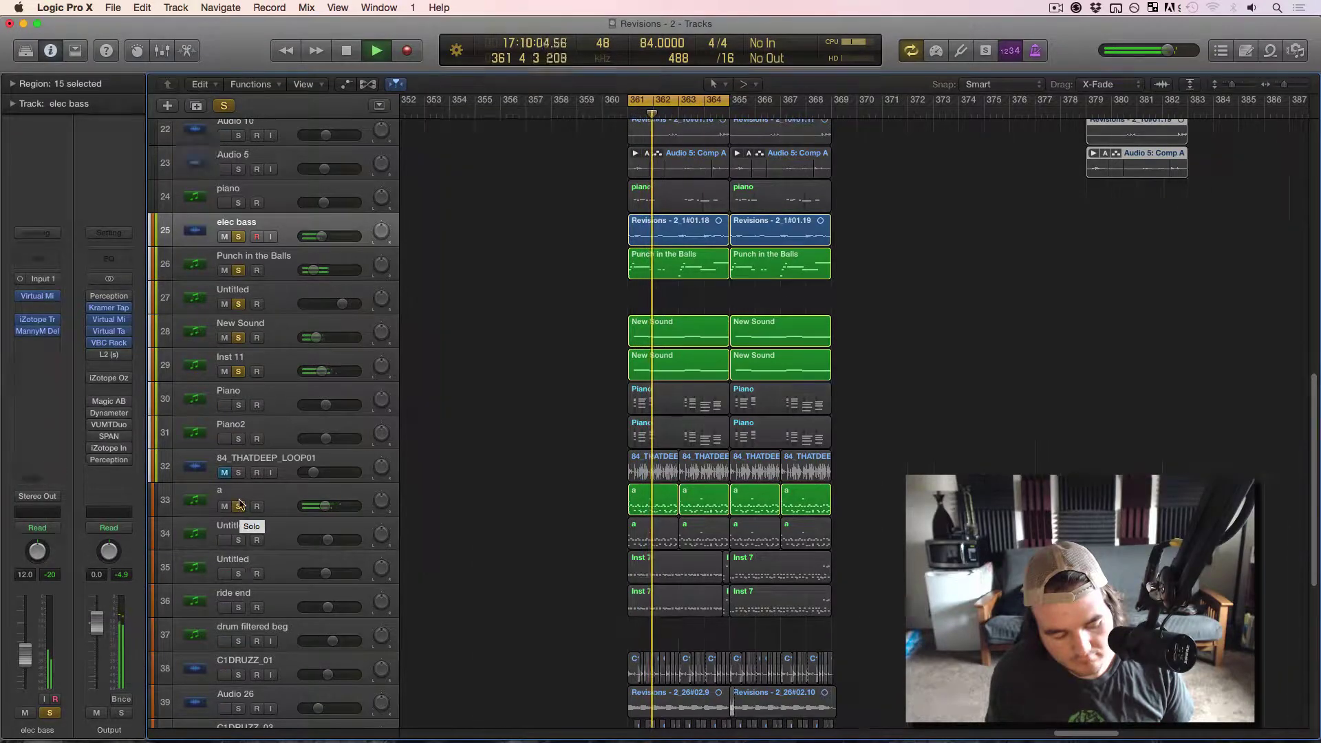
pyautogui.click(238, 337)
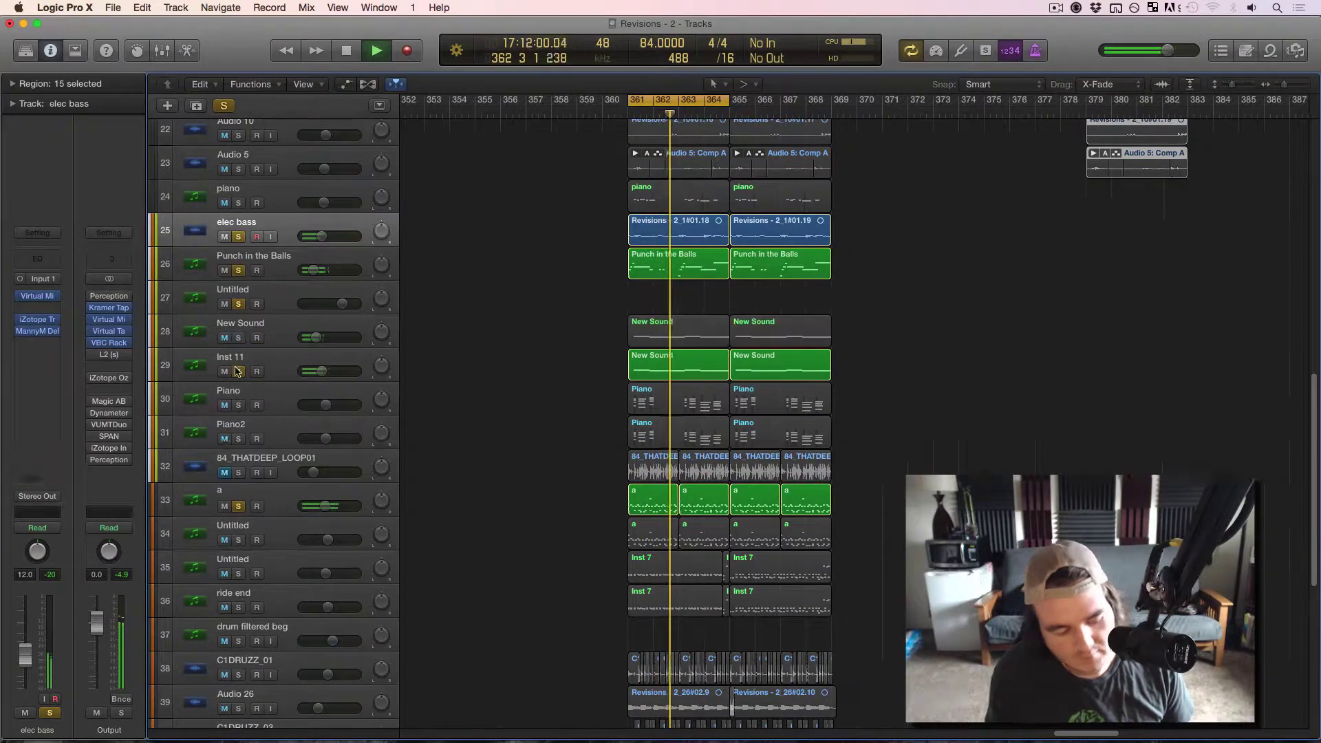
pyautogui.click(238, 507)
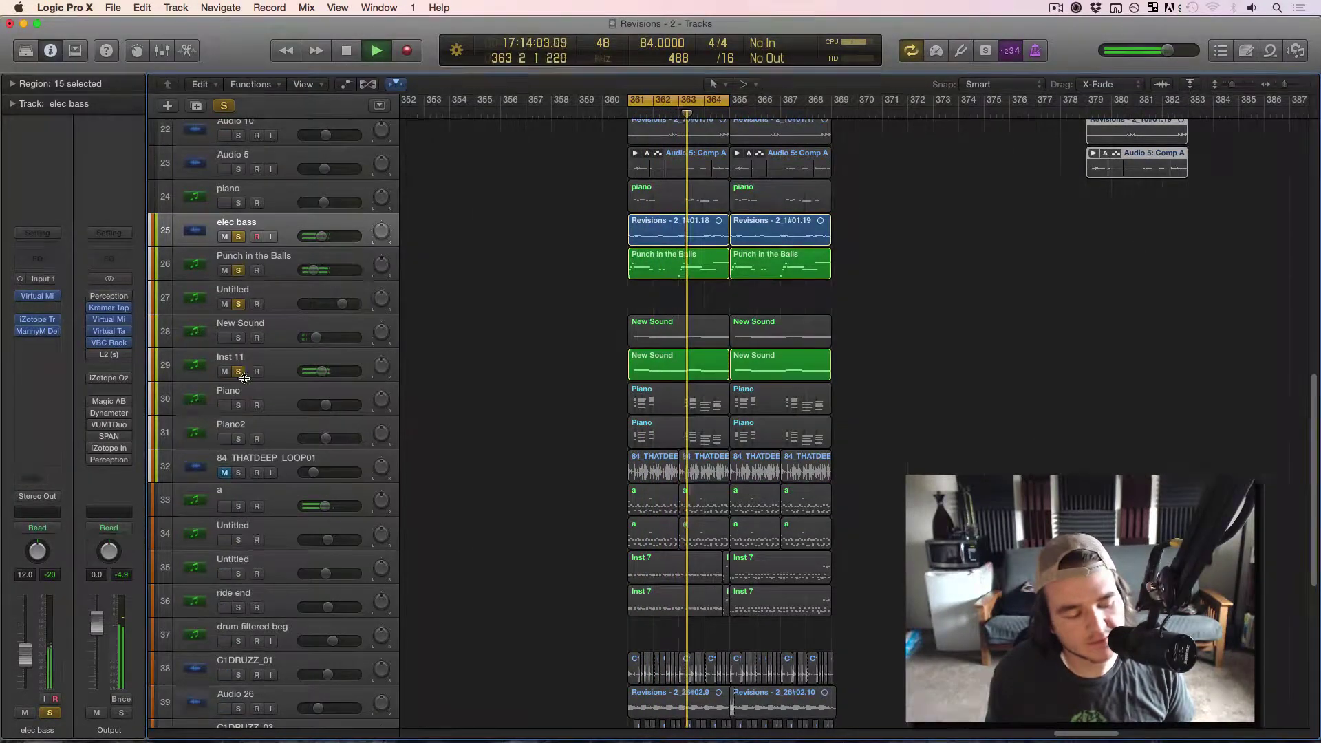
# - Compare Inst 11 with New Sound by unsoloing Inst 11, soloing New Sound, and bringing Inst 11 back into the solo group
pyautogui.click(238, 371)
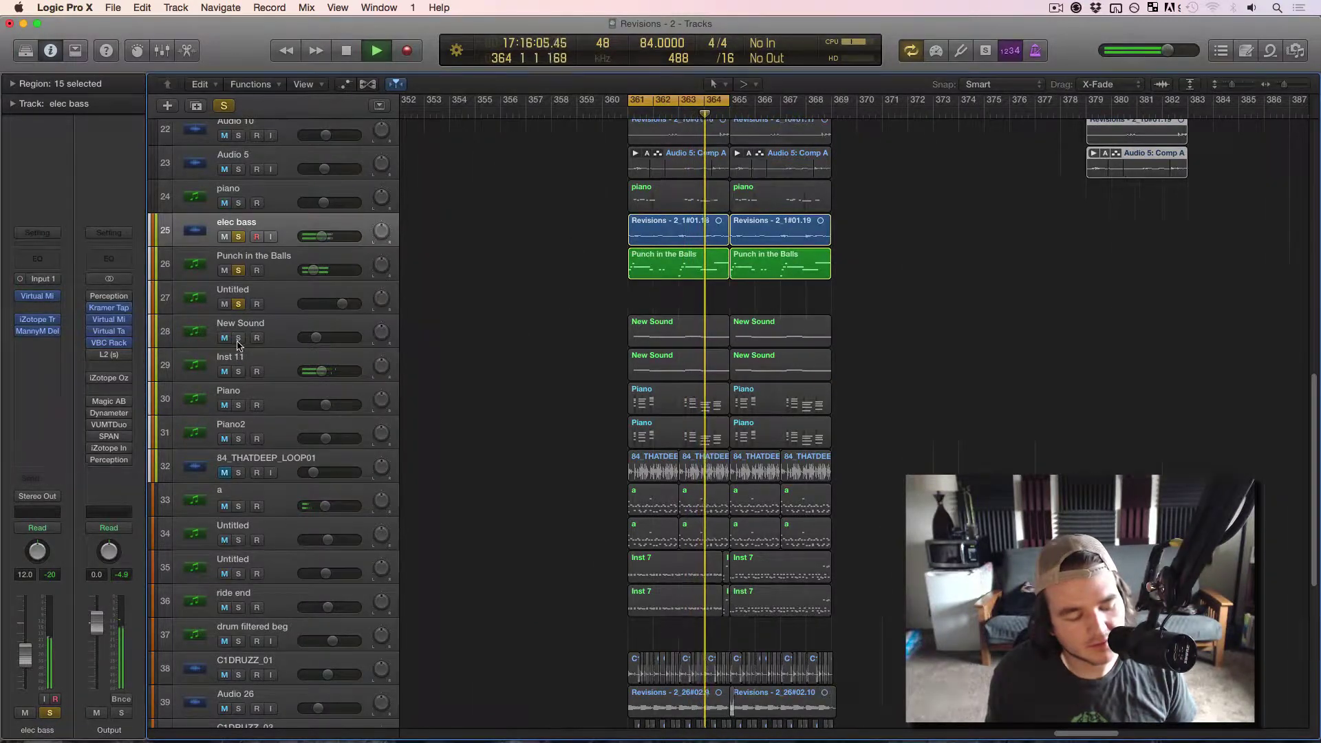
pyautogui.click(238, 338)
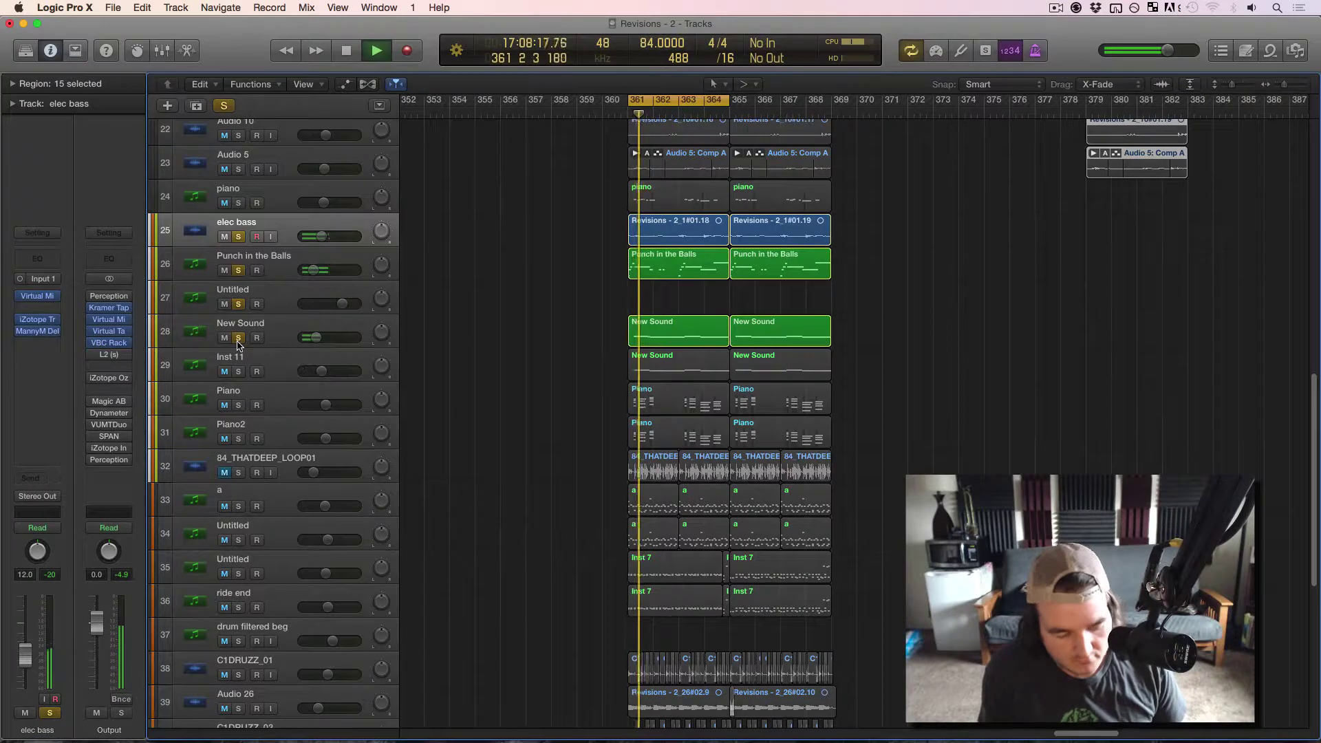
pyautogui.scroll(-1, 248, 434)
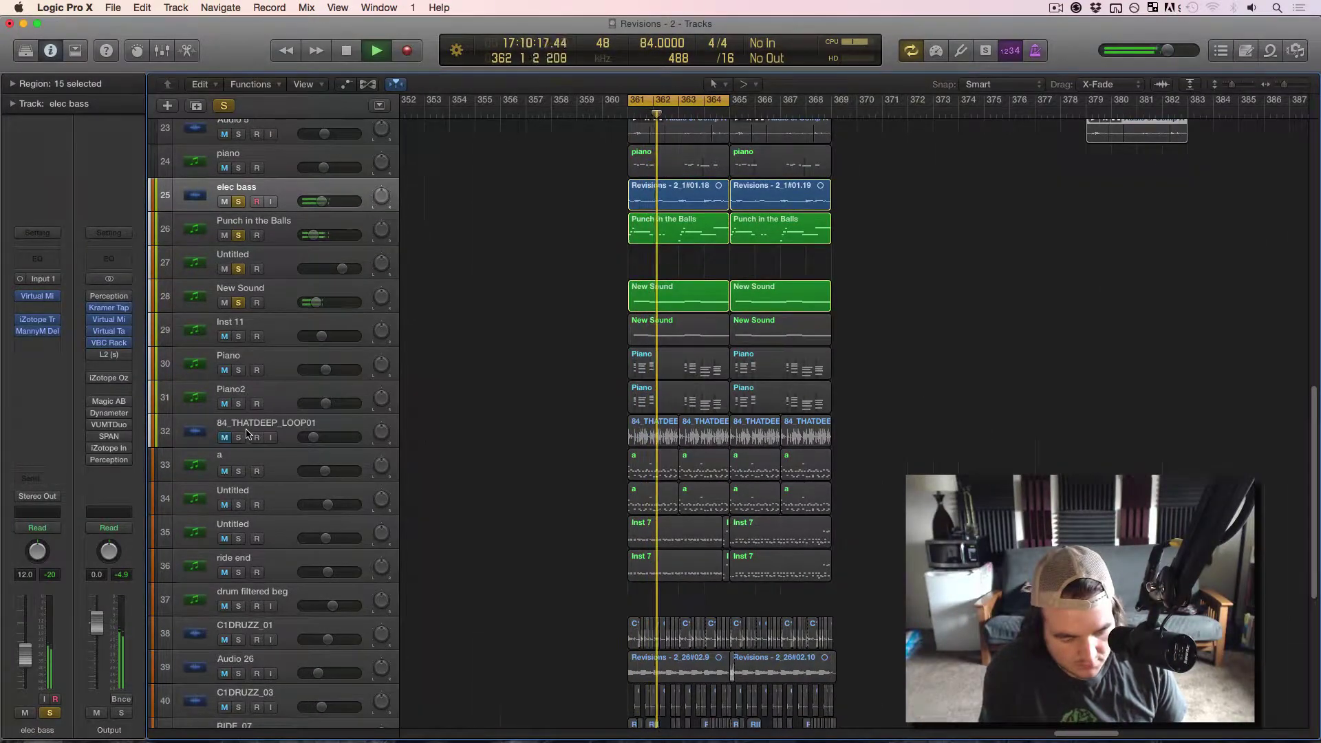
pyautogui.click(241, 337)
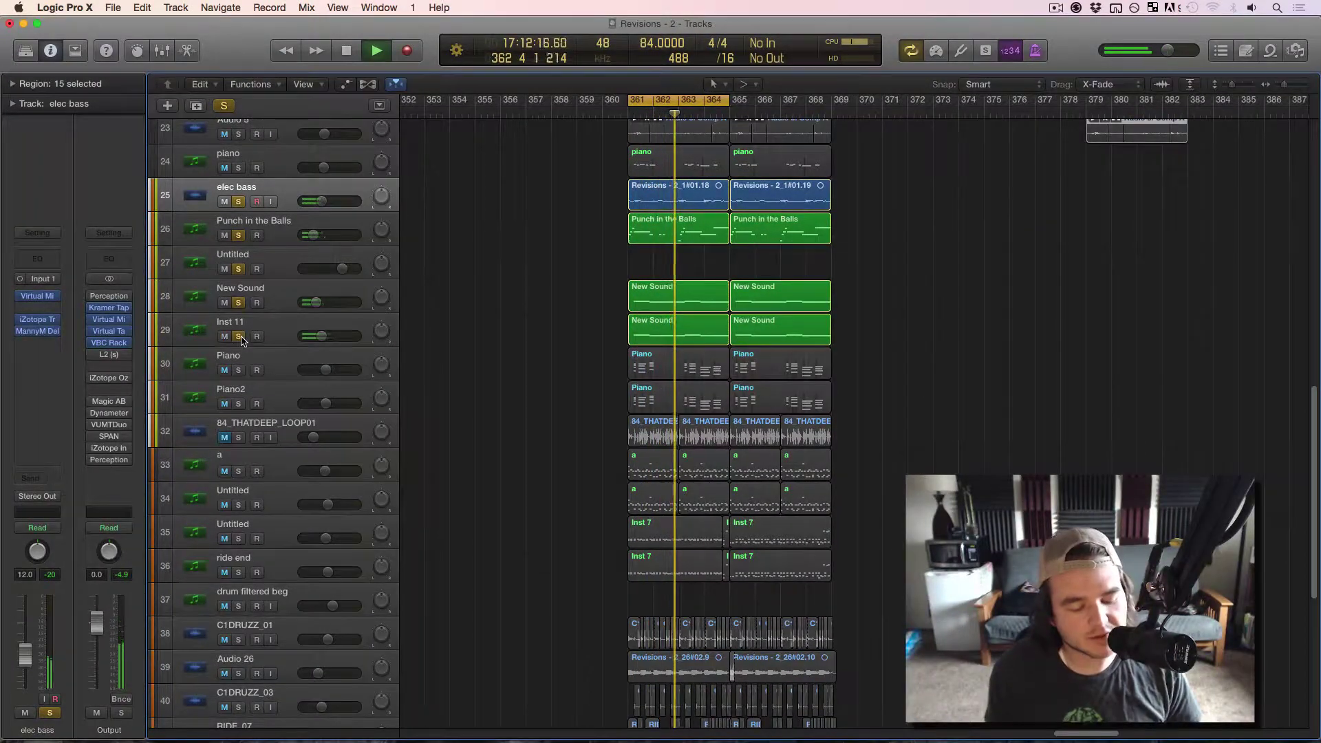
# - Try the two Untitled tracks 34 and 35 in the solo group, and take both back out
pyautogui.click(235, 513)
pyautogui.scroll(-1, 236, 519)
pyautogui.click(238, 529)
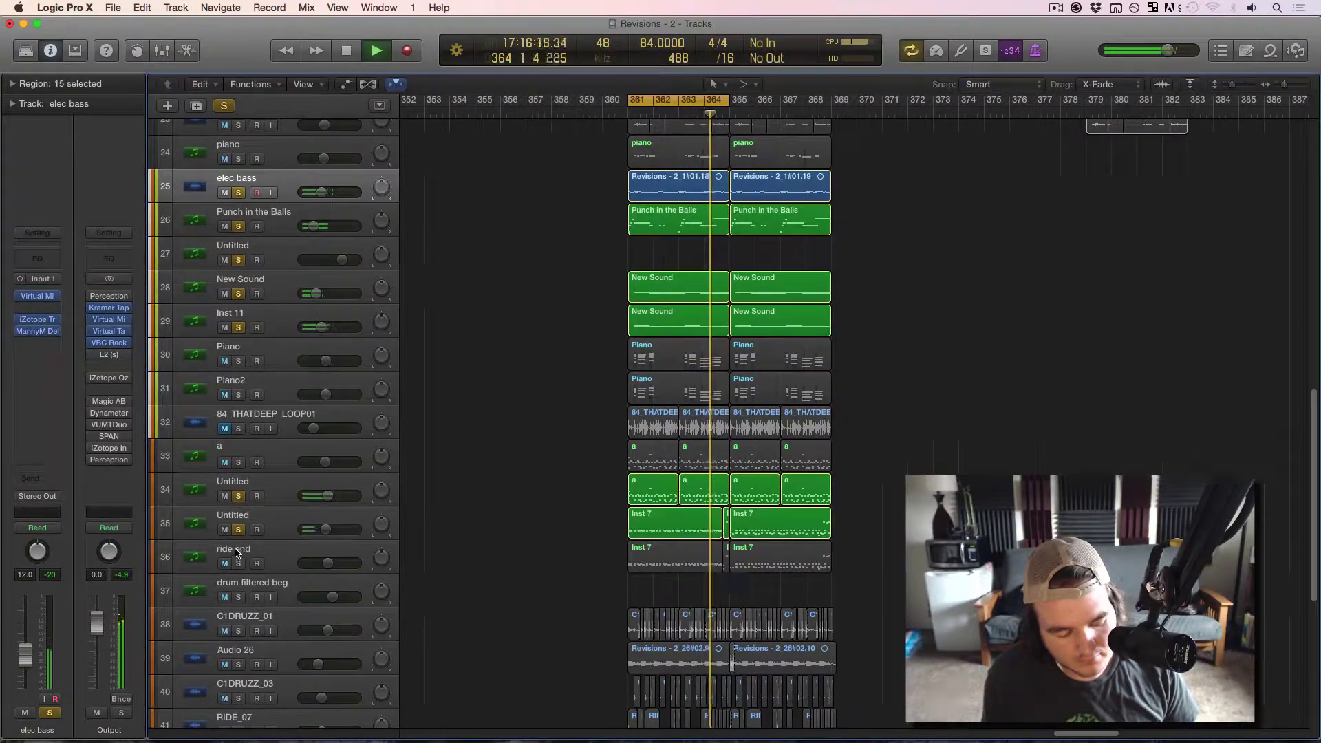
pyautogui.scroll(-2, 243, 496)
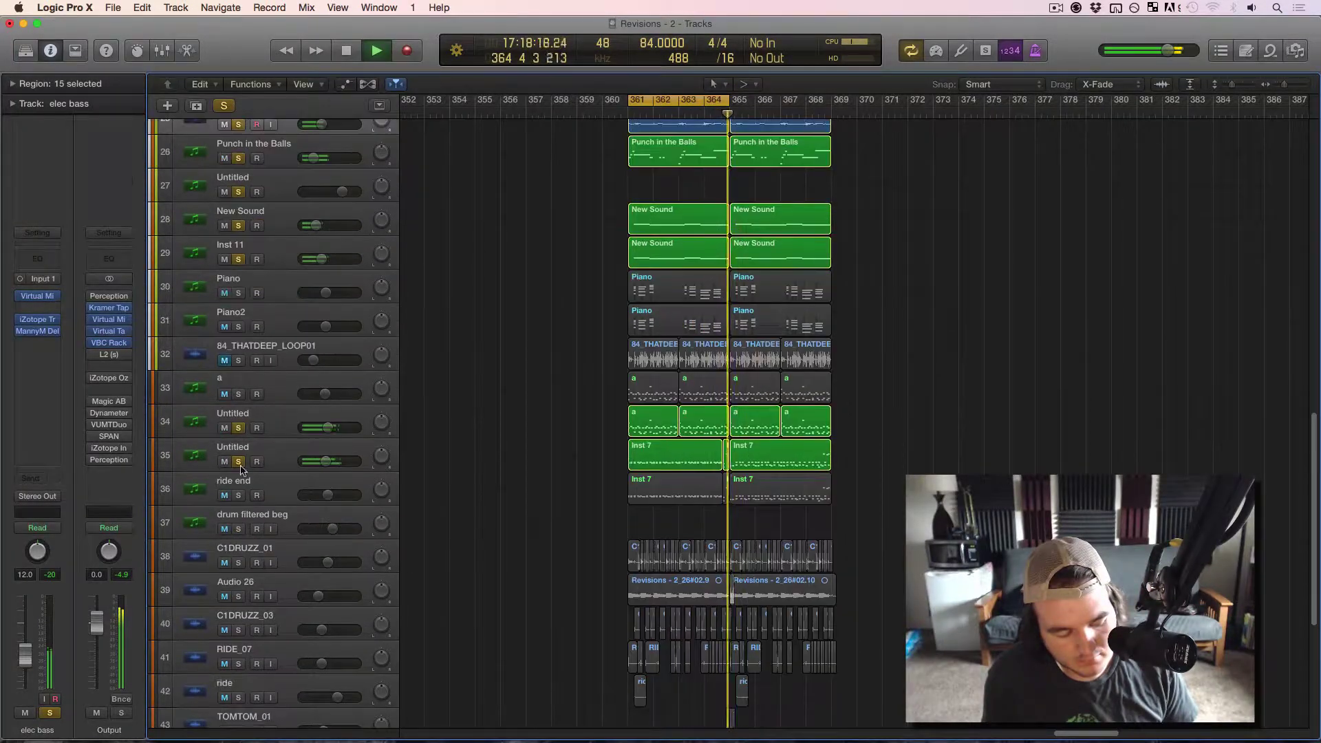
pyautogui.click(238, 428)
pyautogui.click(237, 461)
# - Add the drum tracks C1DRUZZ_01, Audio 26, C1DRUZZ_03 and RIDE_07 to the soloed bass group
pyautogui.click(239, 563)
pyautogui.scroll(-2, 239, 526)
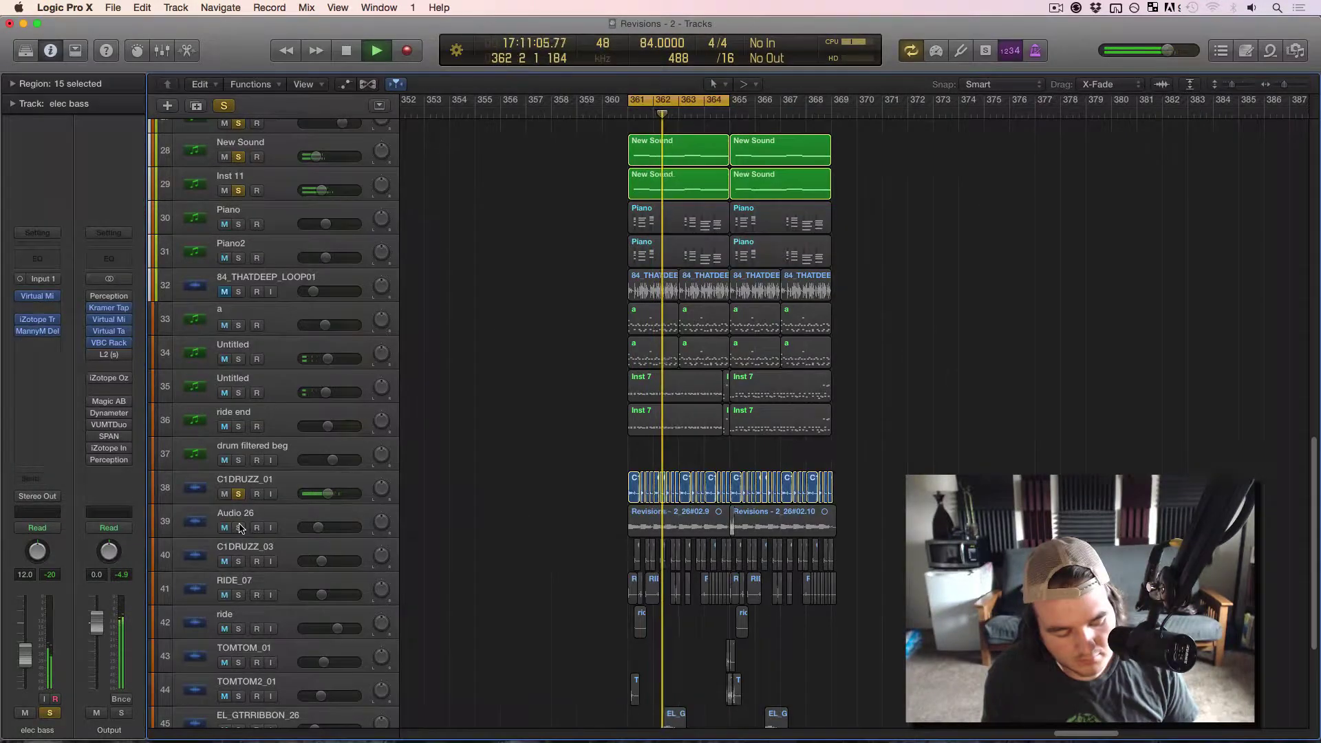
pyautogui.click(238, 527)
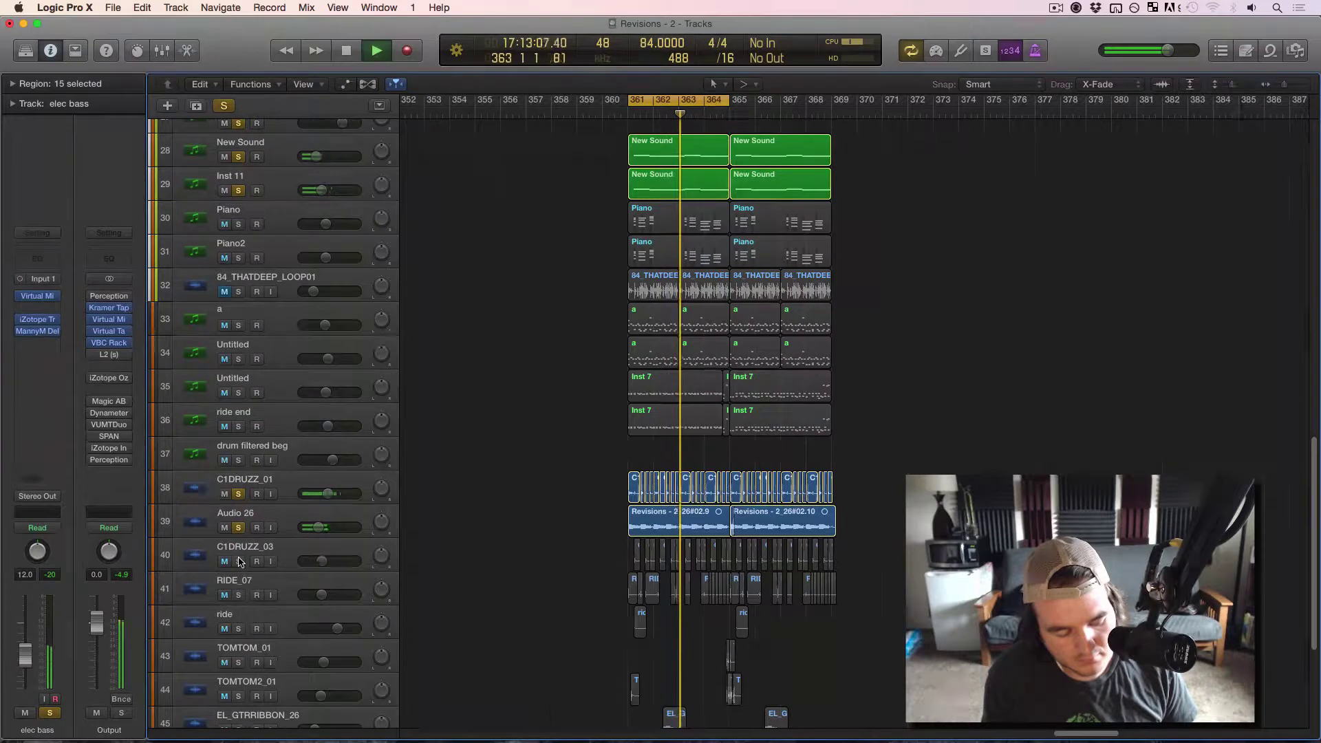
pyautogui.click(239, 562)
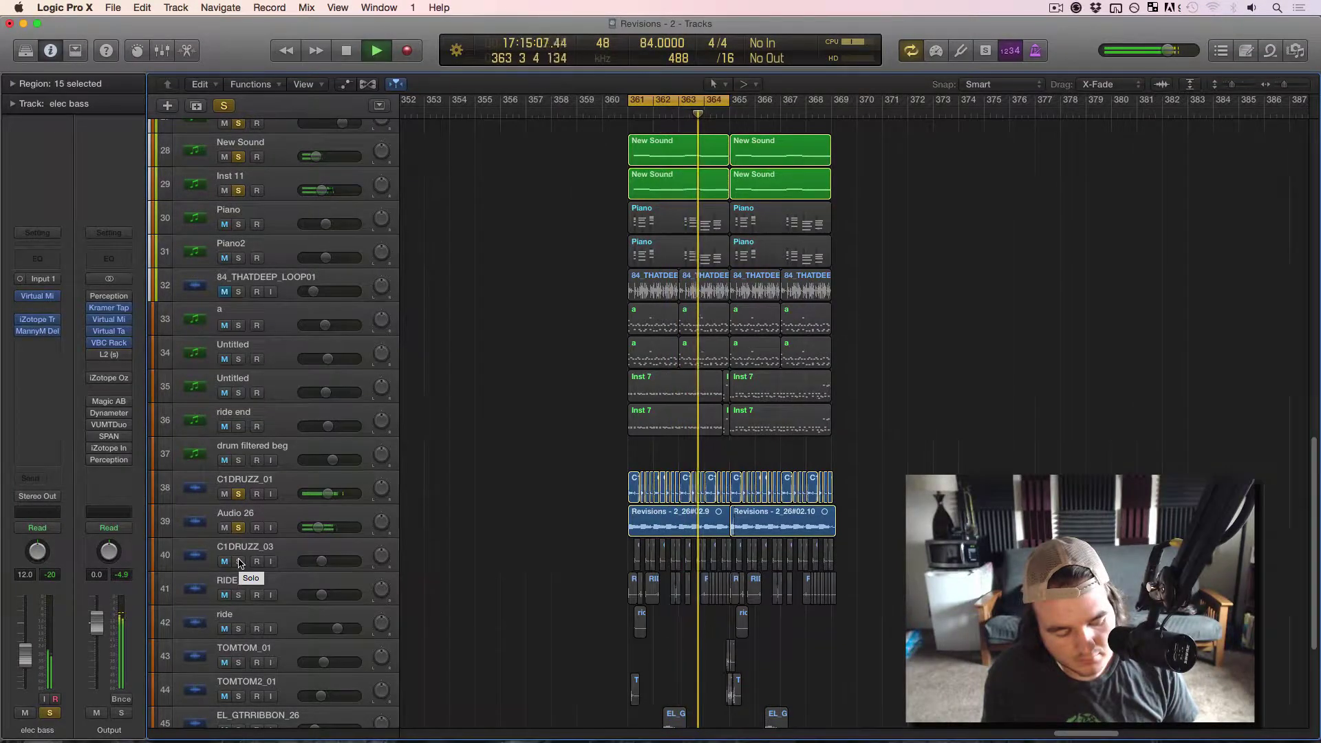
pyautogui.click(238, 594)
# - Extend the solo group with the ride track through Audio 33, plus Tambo2_02
pyautogui.scroll(-3, 241, 557)
pyautogui.scroll(-3, 241, 552)
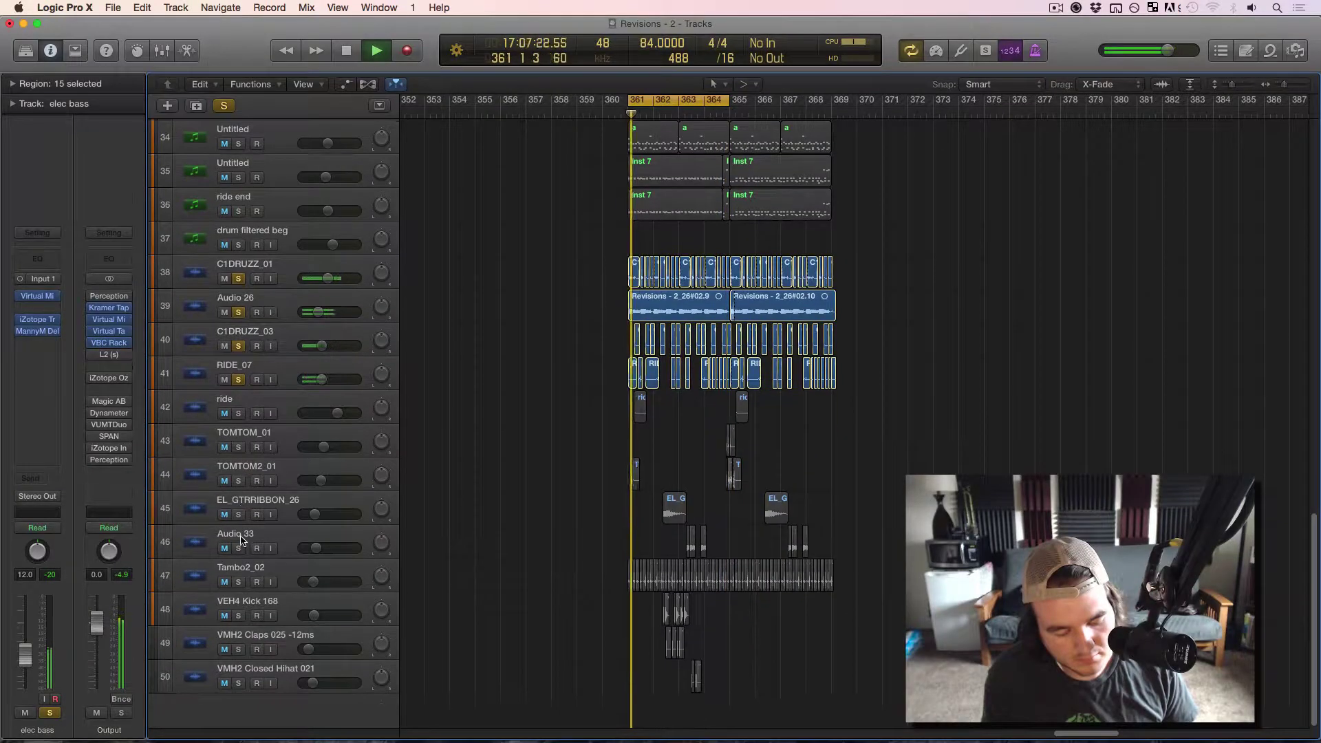
pyautogui.moveTo(236, 416); pyautogui.dragTo(235, 529)
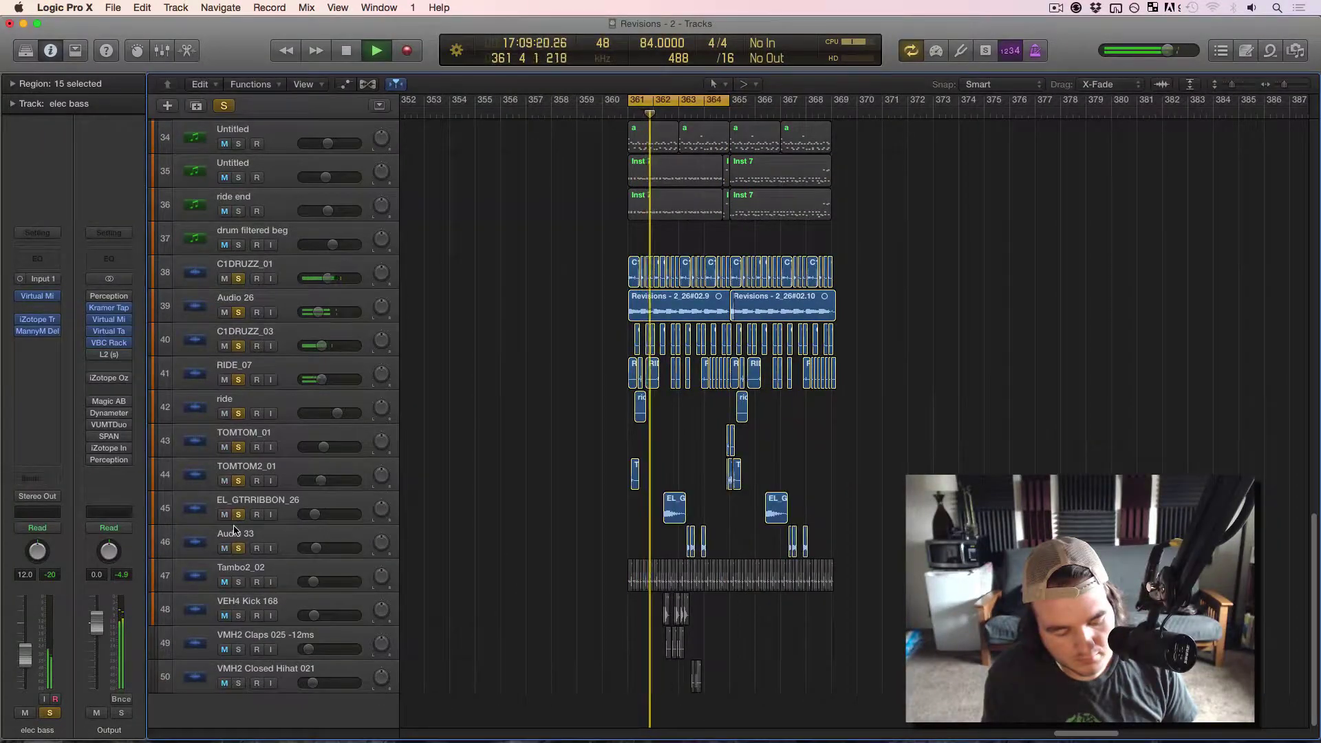
pyautogui.click(239, 583)
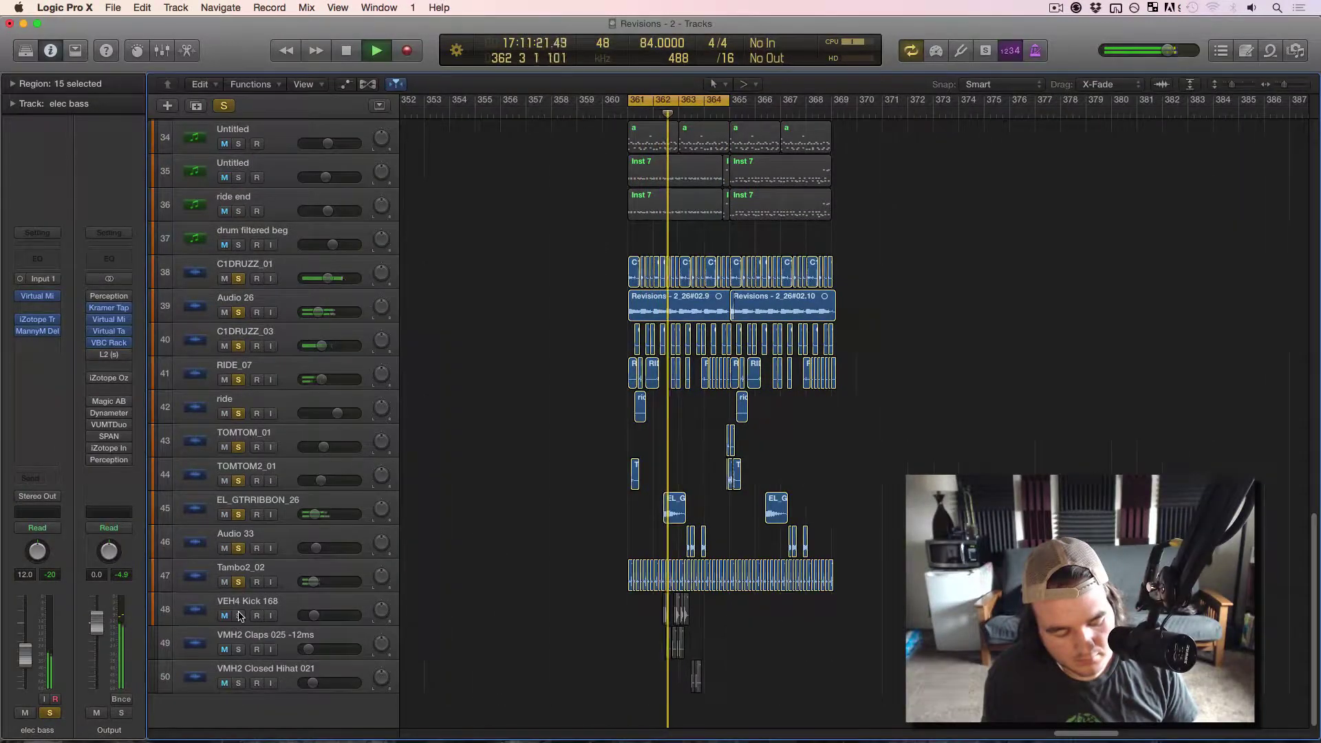
# - Remove EL_GTRRIBBON_26 and Audio 33 from the solo group and stop playback
pyautogui.click(238, 515)
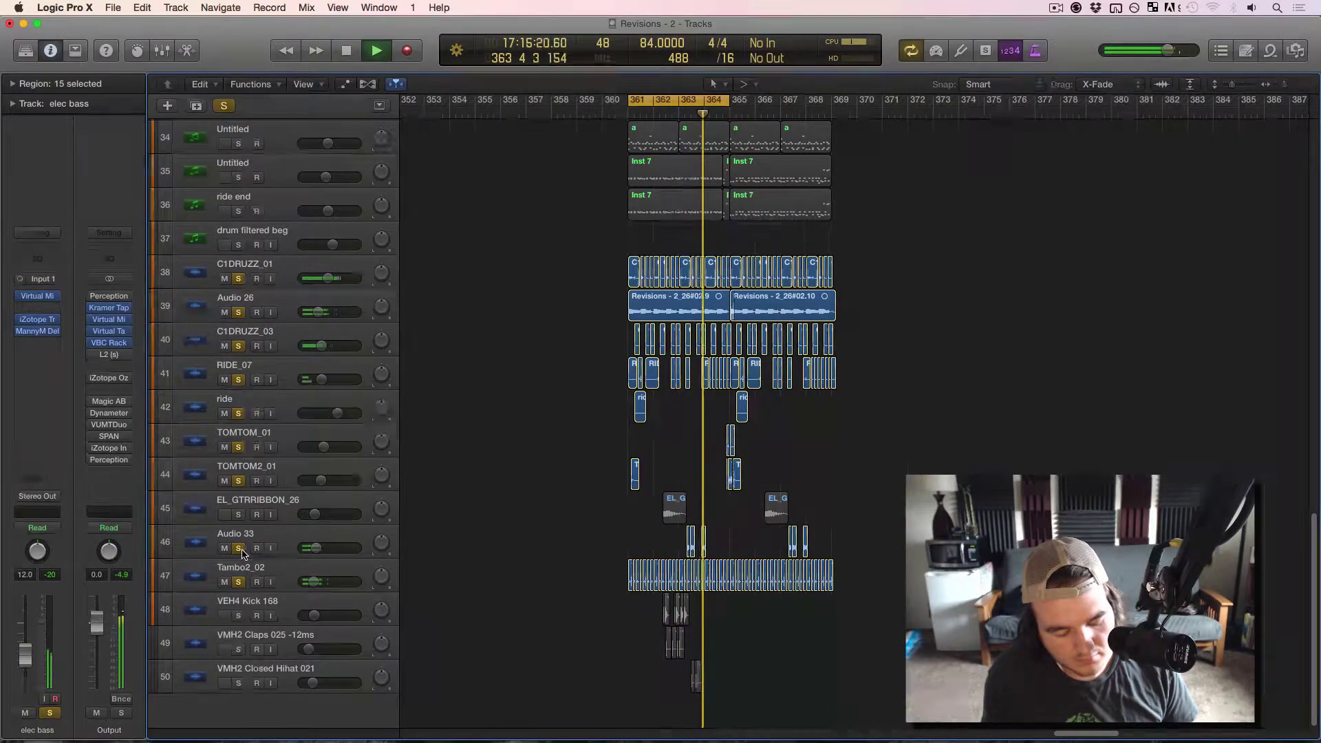
pyautogui.click(239, 548)
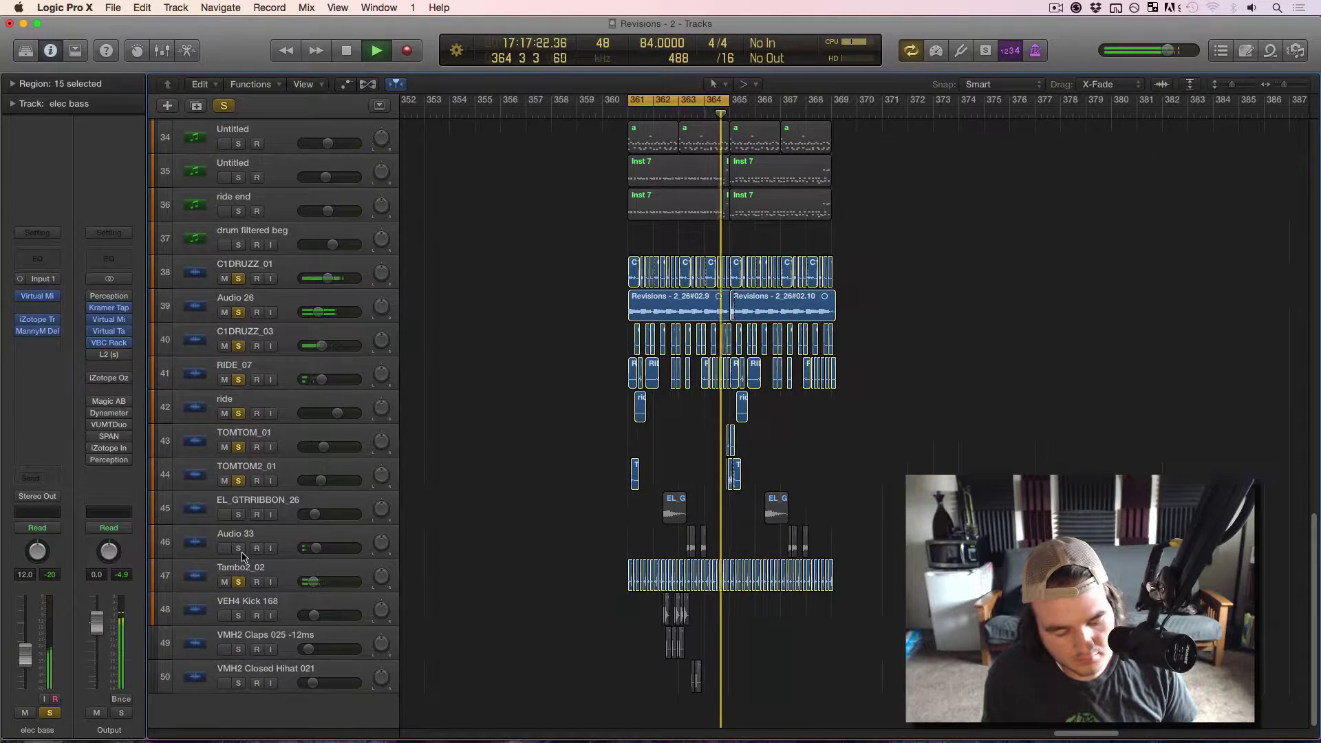
pyautogui.press('space')
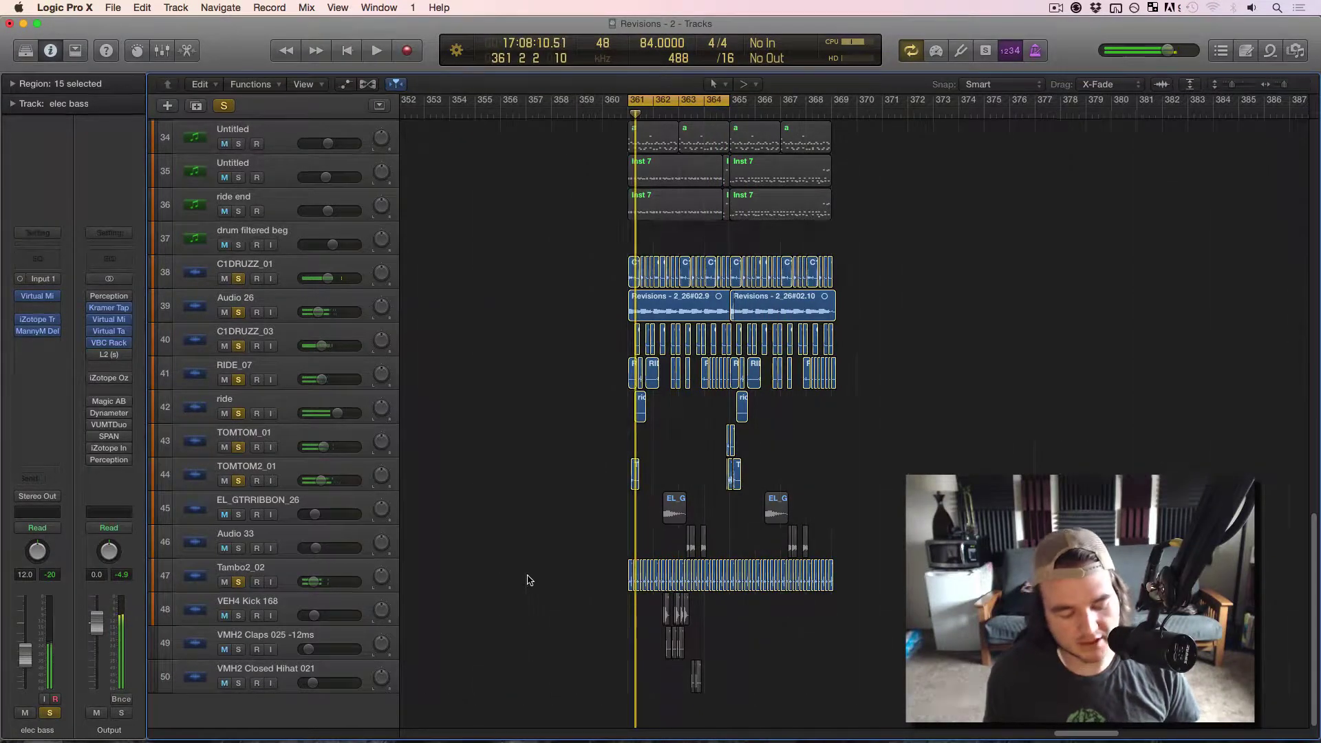
# - Copy the first four bars of the soloed bass and drum regions to bar 387 and clear the solos
pyautogui.hscroll(3, 527, 580)
pyautogui.moveTo(519, 587); pyautogui.dragTo(651, 264)
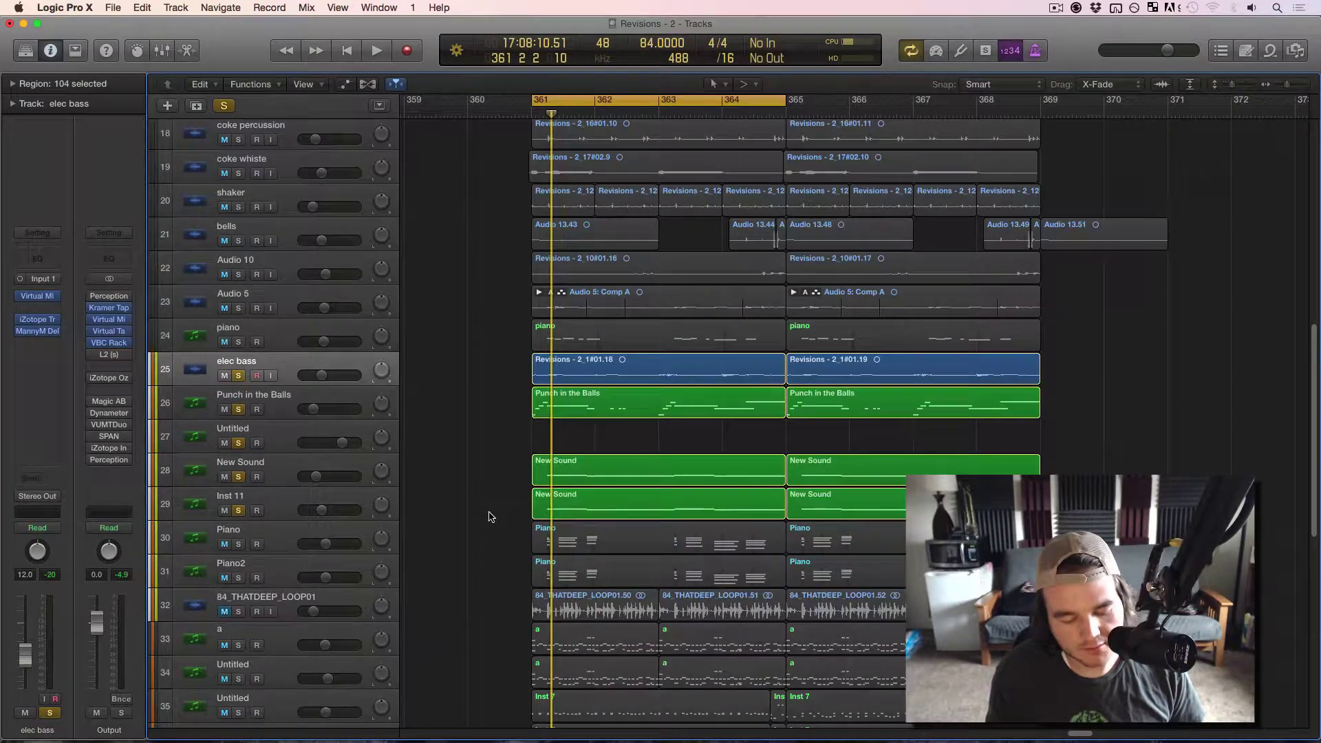
pyautogui.moveTo(490, 513); pyautogui.dragTo(671, 380)
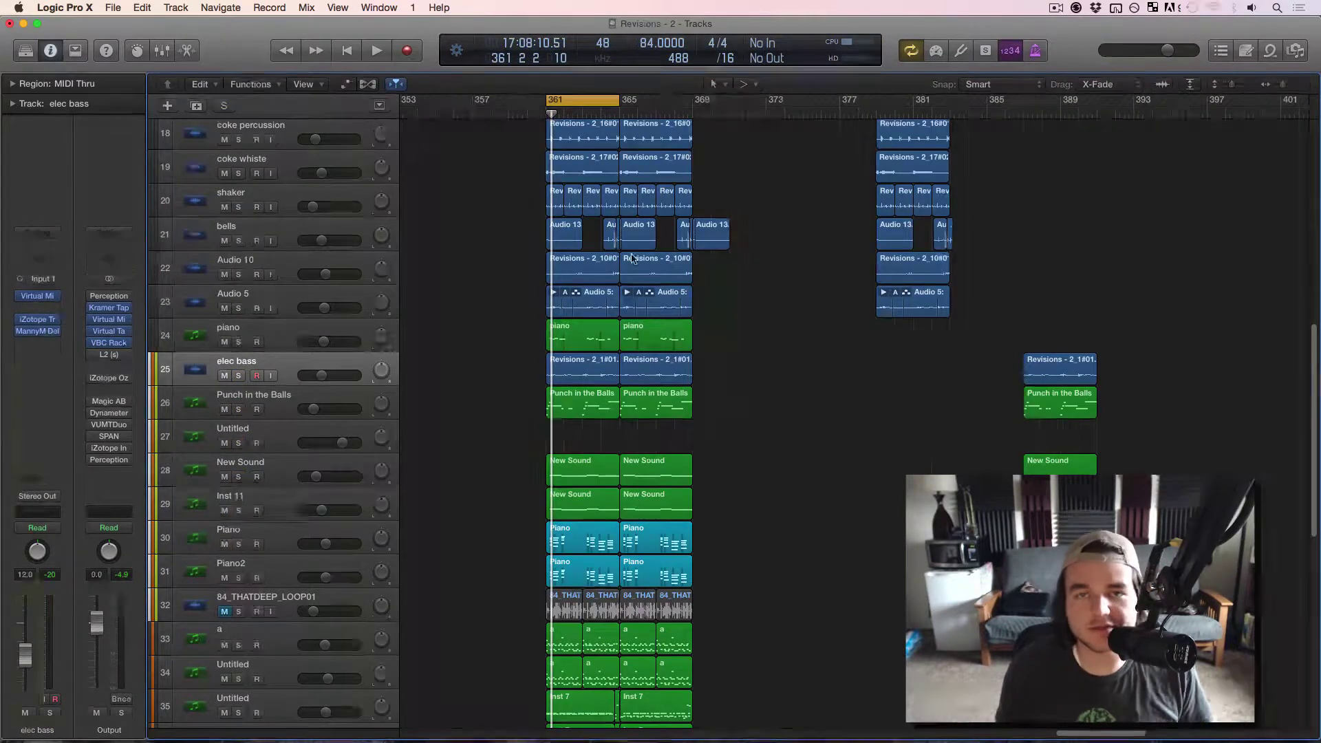
# - Solo Audio 20 through Ac GTR Pick 2 together with the drum tracks C1DRUZZ_01, Audio 26 and C1DRUZZ_03
pyautogui.scroll(15, 492, 187)
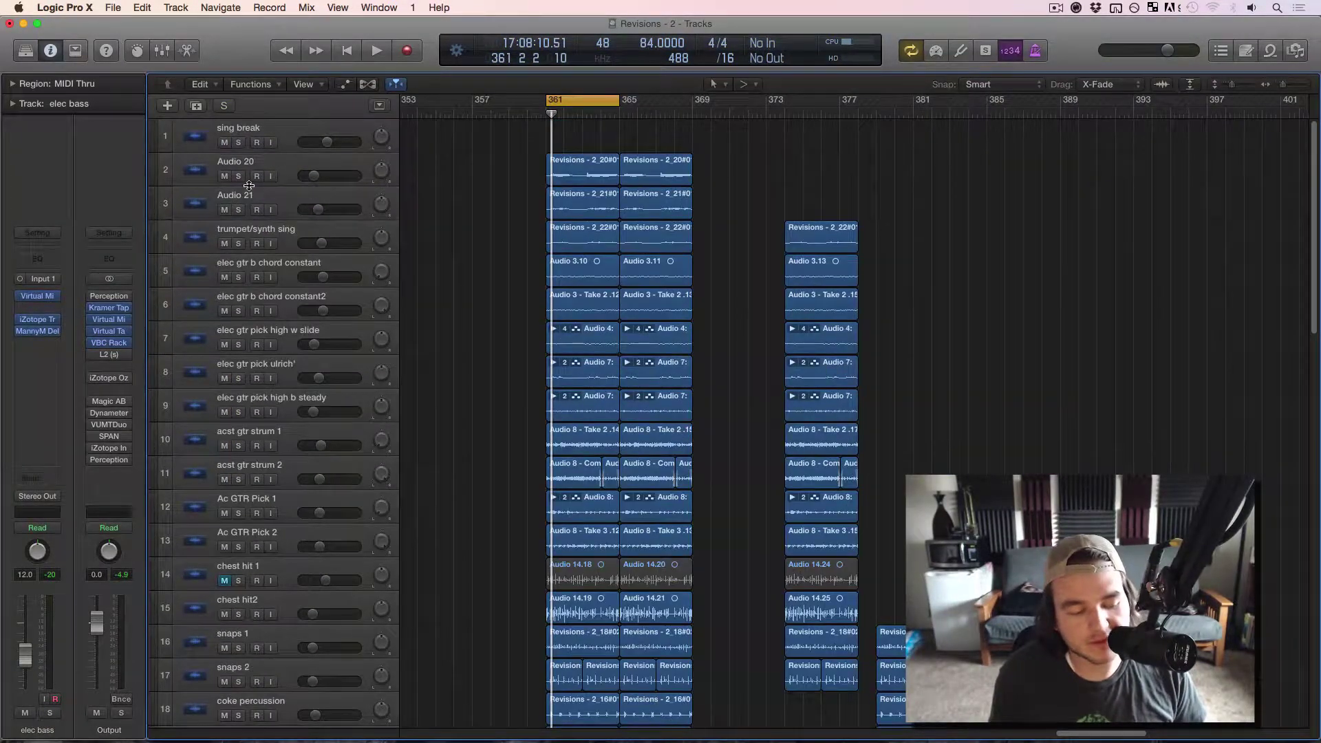
pyautogui.moveTo(238, 176); pyautogui.dragTo(241, 550)
pyautogui.scroll(-20, 241, 551)
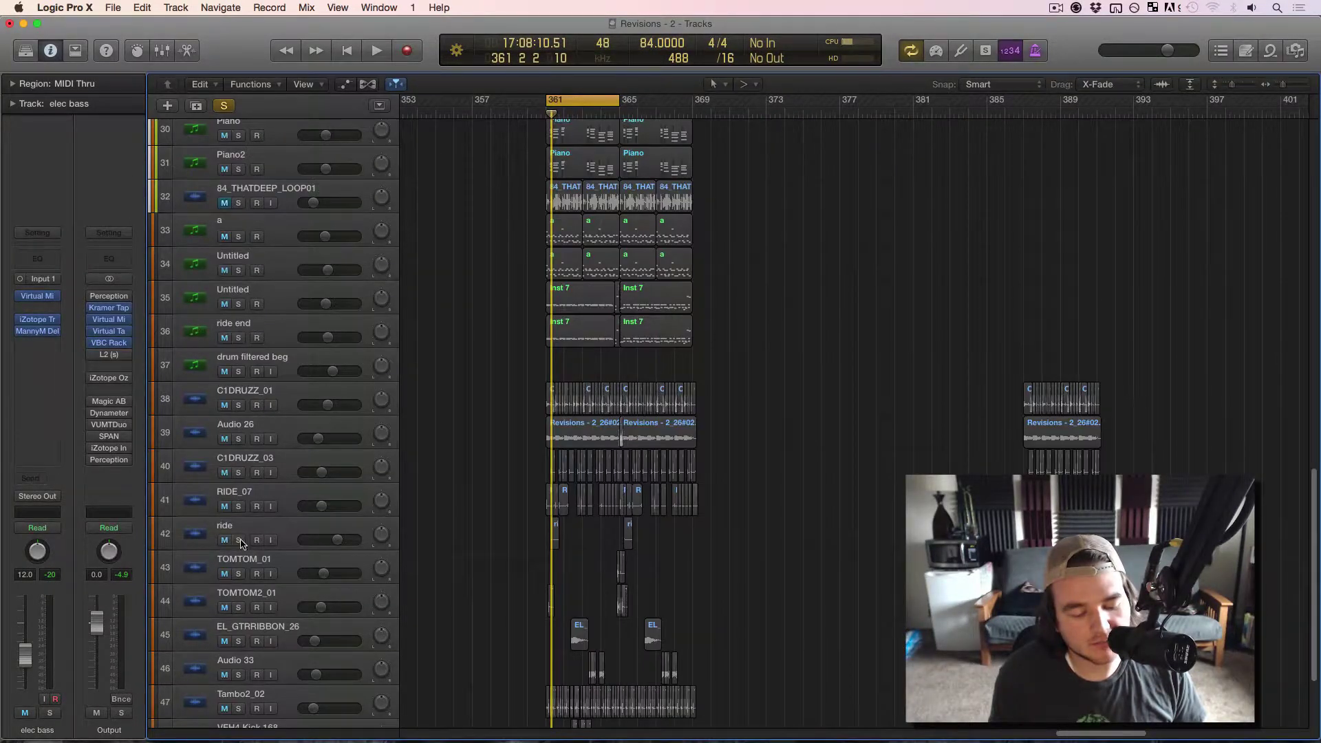
pyautogui.moveTo(236, 411); pyautogui.dragTo(237, 478)
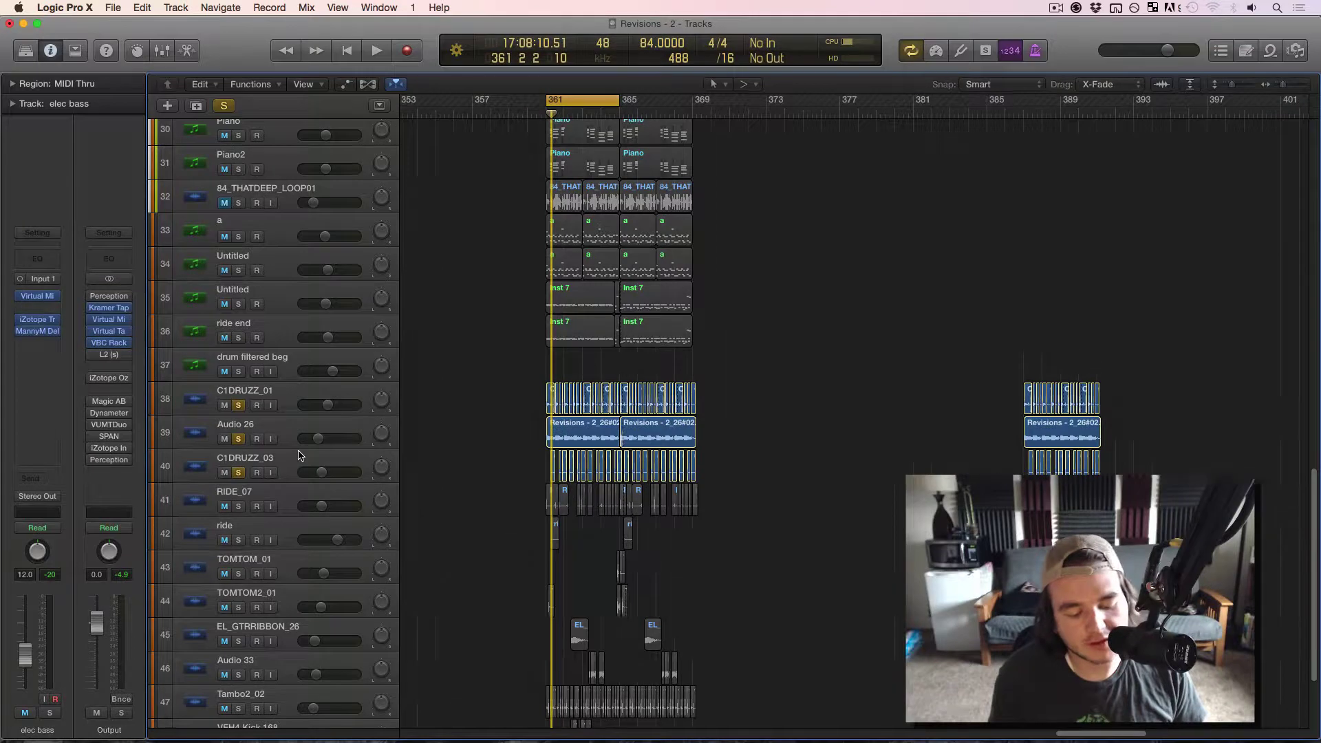
# - Copy the first four bars of the soloed Audio 20 through Ac GTR Pick 2 and C1DRUZZ_01 through C1DRUZZ_03 regions to bar 395 and clear the solos
pyautogui.scroll(3, 264, 487)
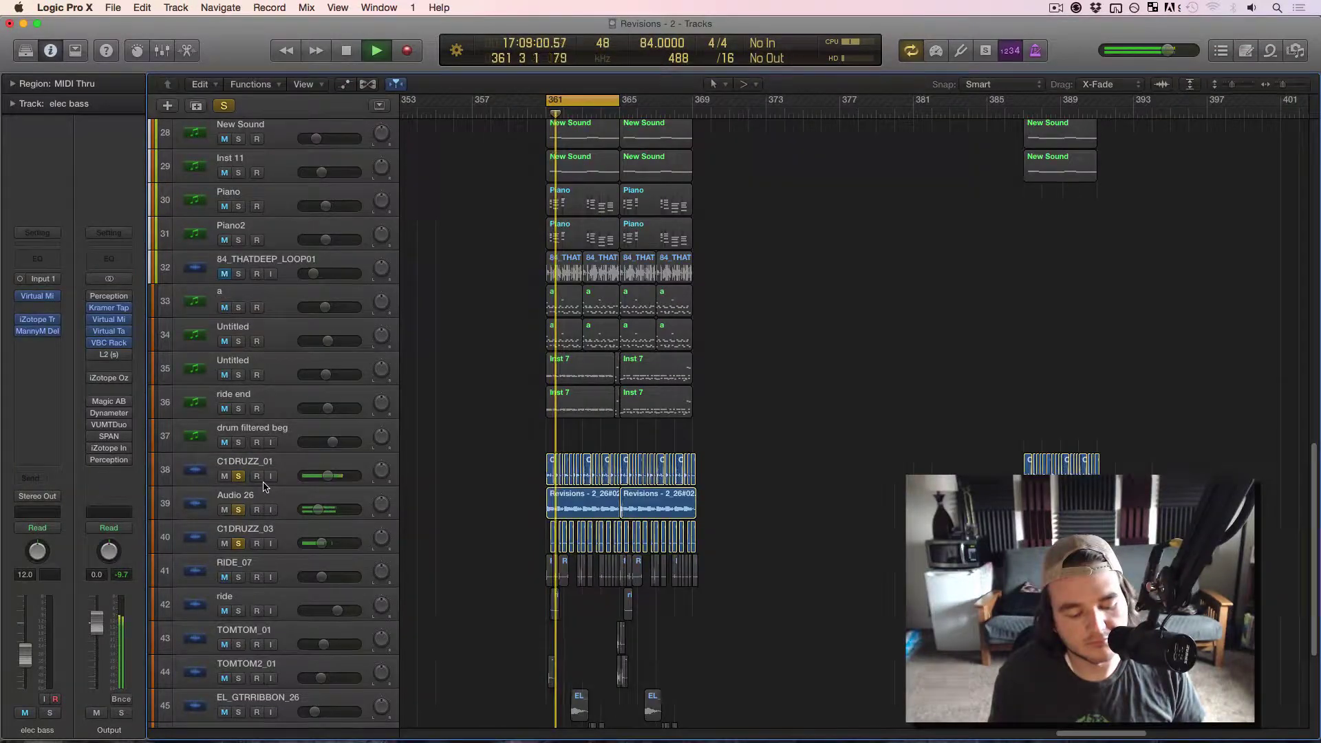
pyautogui.scroll(2, 263, 488)
pyautogui.scroll(15, 264, 487)
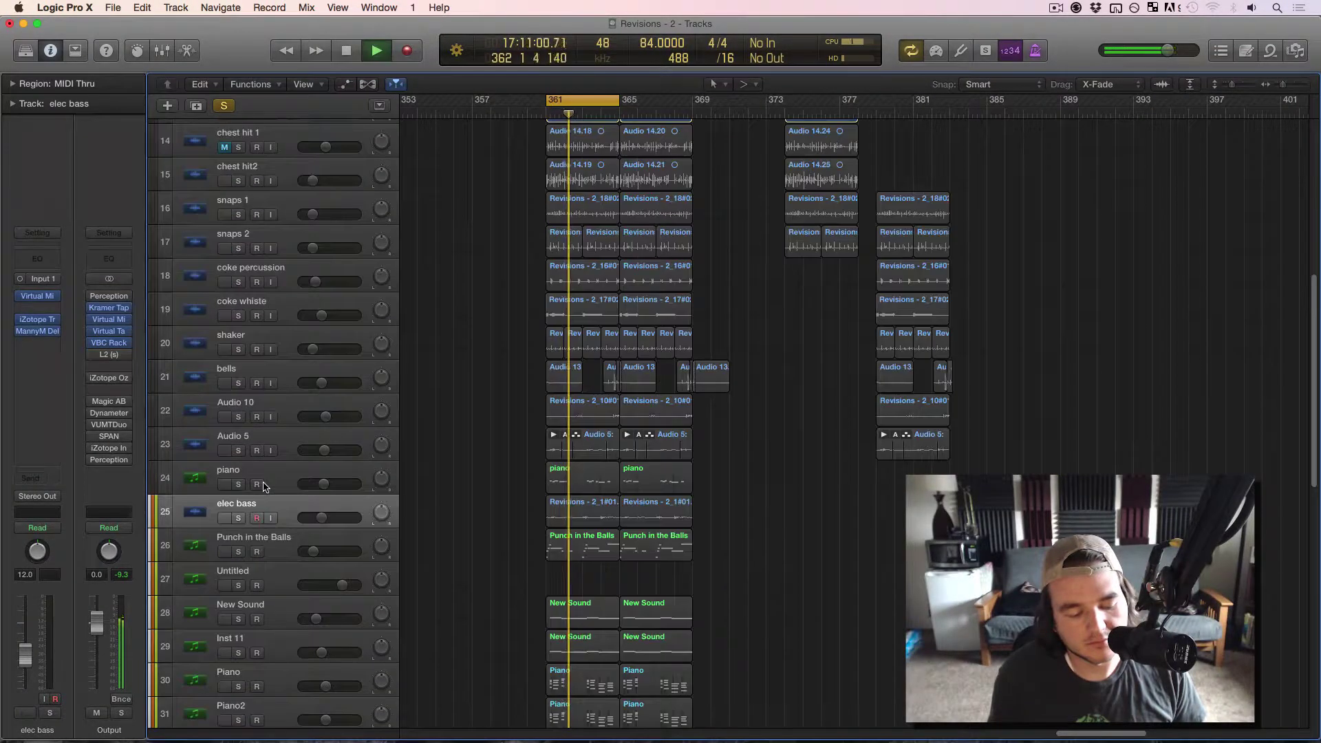
pyautogui.scroll(3, 263, 487)
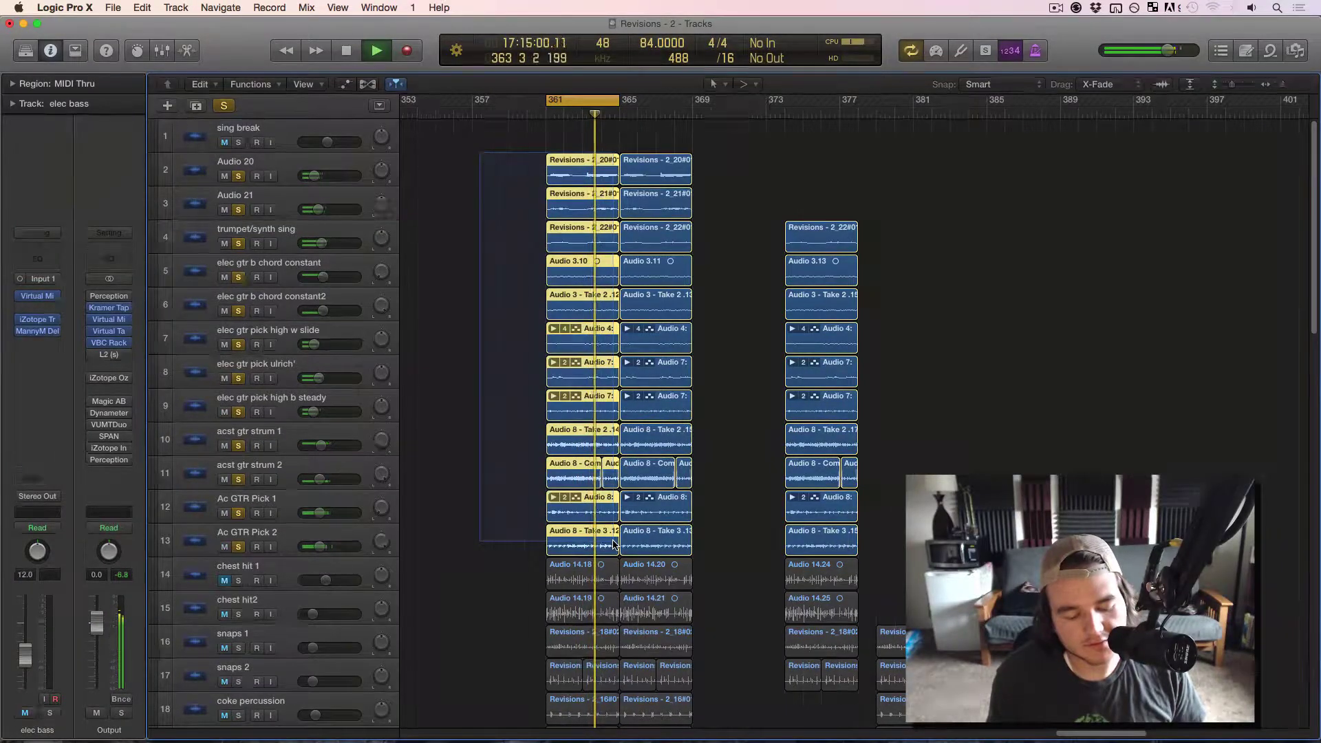
pyautogui.scroll(-16, 615, 544)
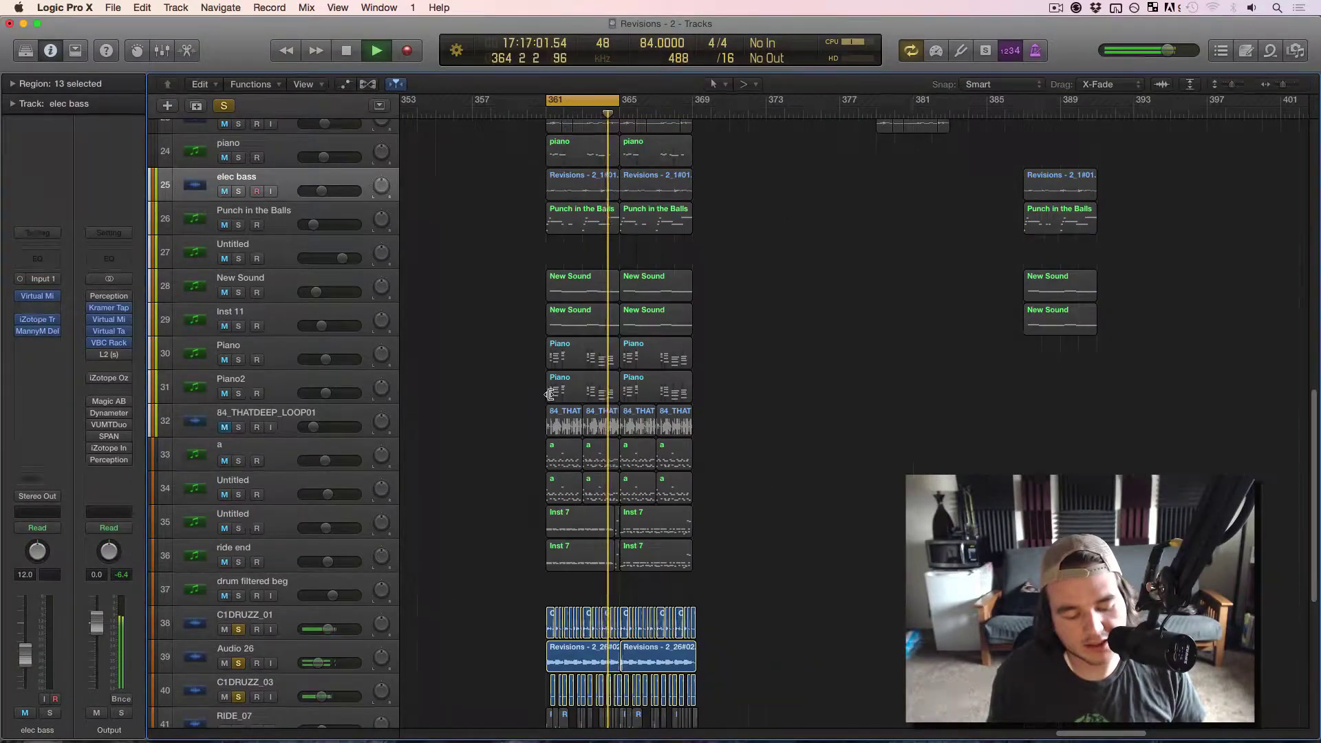
pyautogui.scroll(-4, 500, 461)
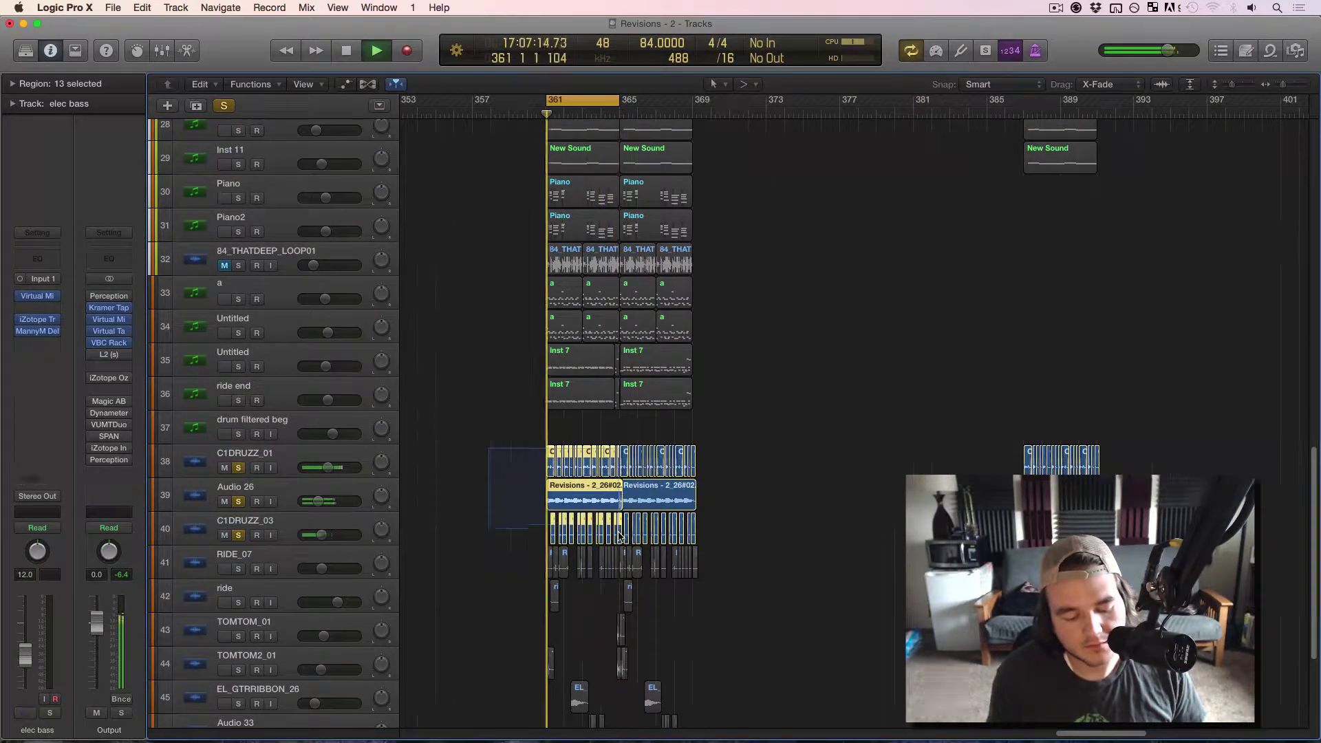
pyautogui.scroll(-4, 619, 541)
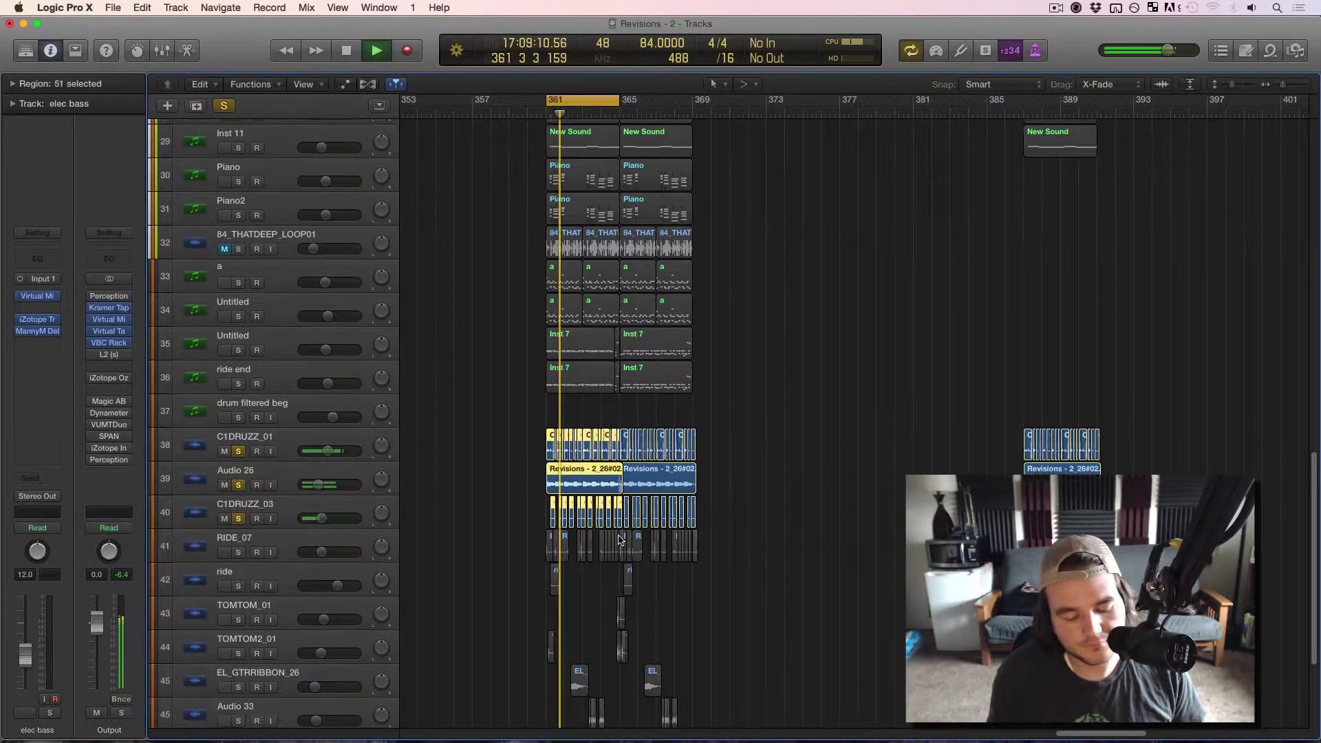
pyautogui.moveTo(1175, 341); pyautogui.dragTo(1189, 340)
pyautogui.click(225, 107)
pyautogui.scroll(10, 828, 220)
pyautogui.hotkey('ctrl', 'Left')
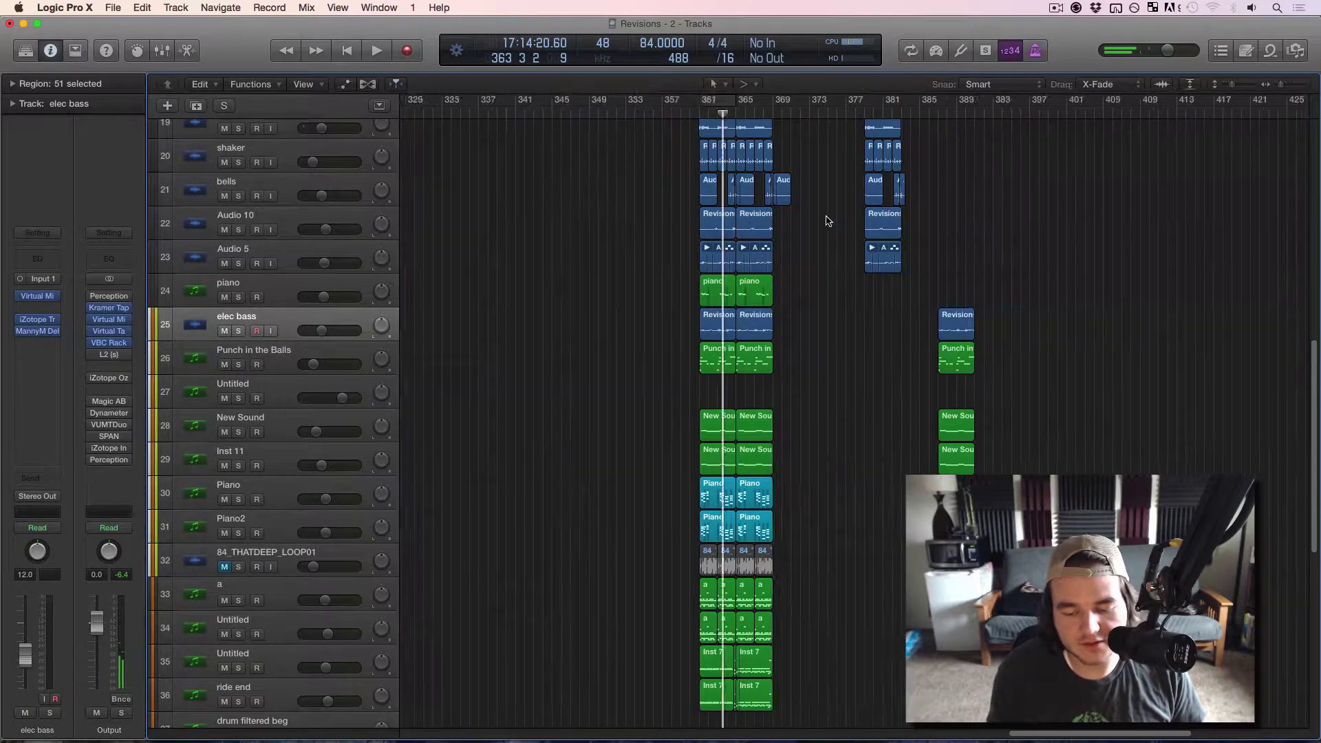
# - Examine the separated region groups across the timeline, placing the playhead on the groups at bars 374, 379 and 395
pyautogui.hscroll(5, 828, 221)
pyautogui.scroll(12, 828, 220)
pyautogui.scroll(-1, 805, 221)
pyautogui.click(589, 125)
pyautogui.click(650, 165)
pyautogui.scroll(-10, 724, 186)
pyautogui.scroll(-5, 724, 186)
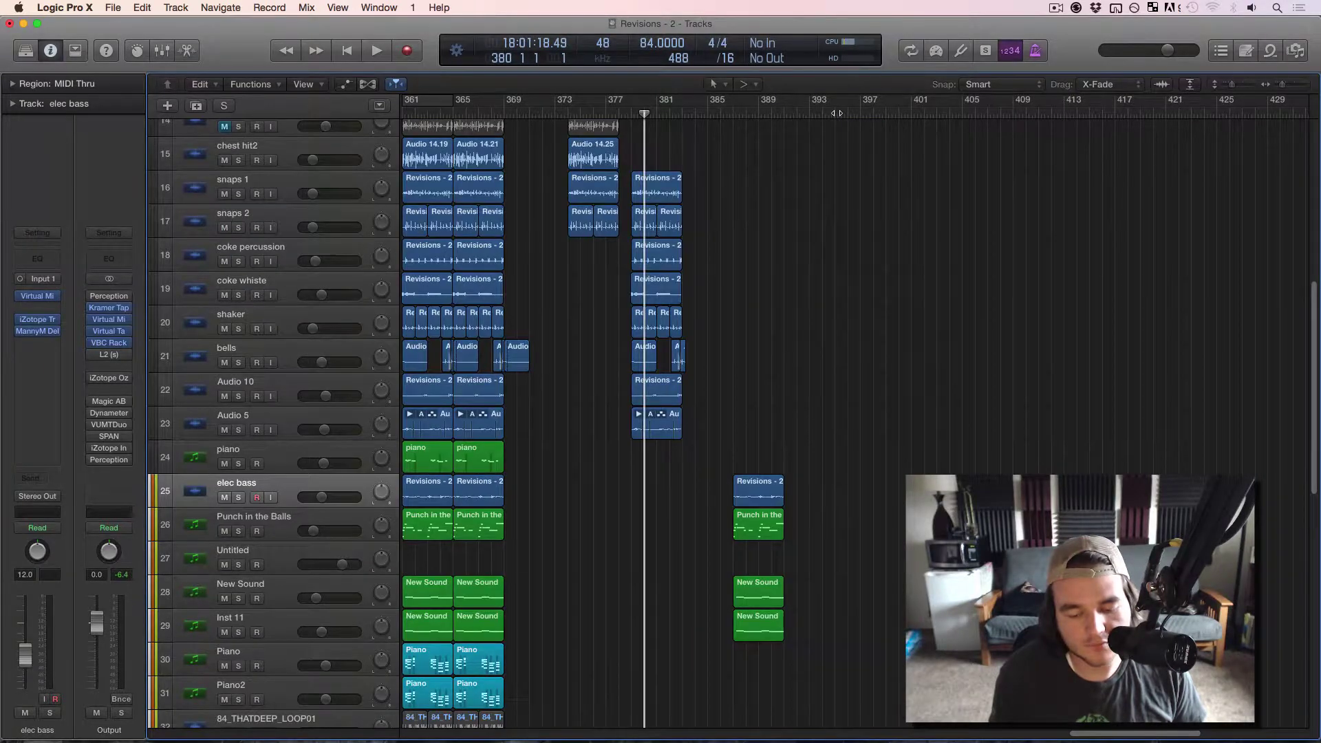
pyautogui.click(838, 114)
pyautogui.scroll(-9, 829, 231)
pyautogui.scroll(14, 829, 232)
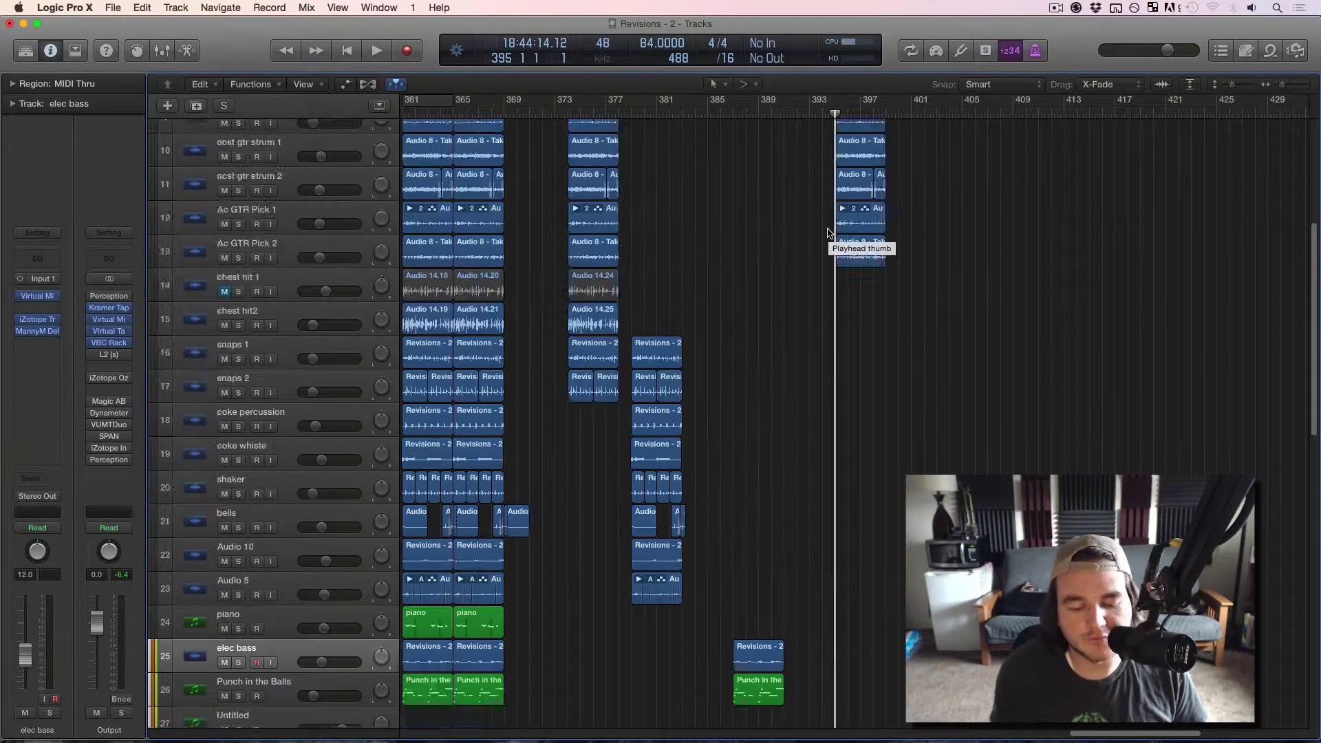
pyautogui.scroll(8, 829, 233)
pyautogui.scroll(1, 729, 310)
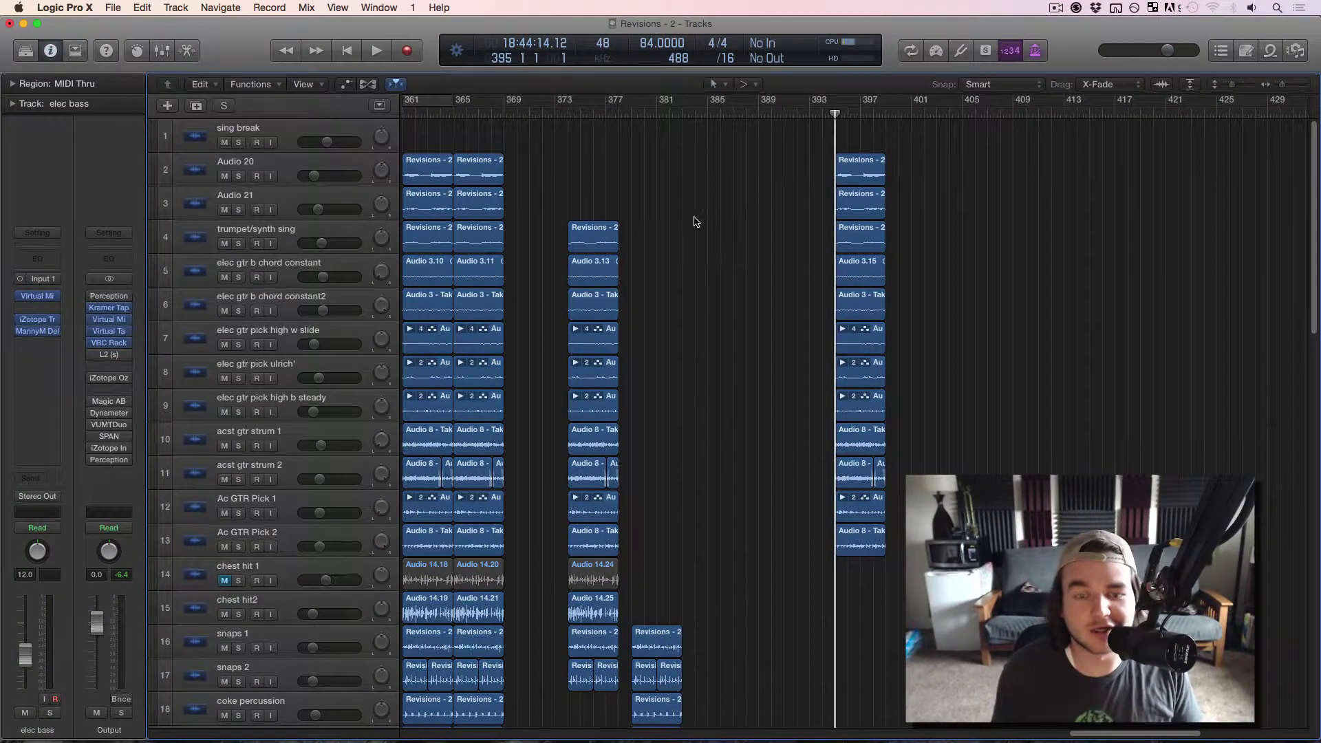
# - Compare the first two section groups track by track, moving the playhead onto each in turn
pyautogui.scroll(-6, 643, 206)
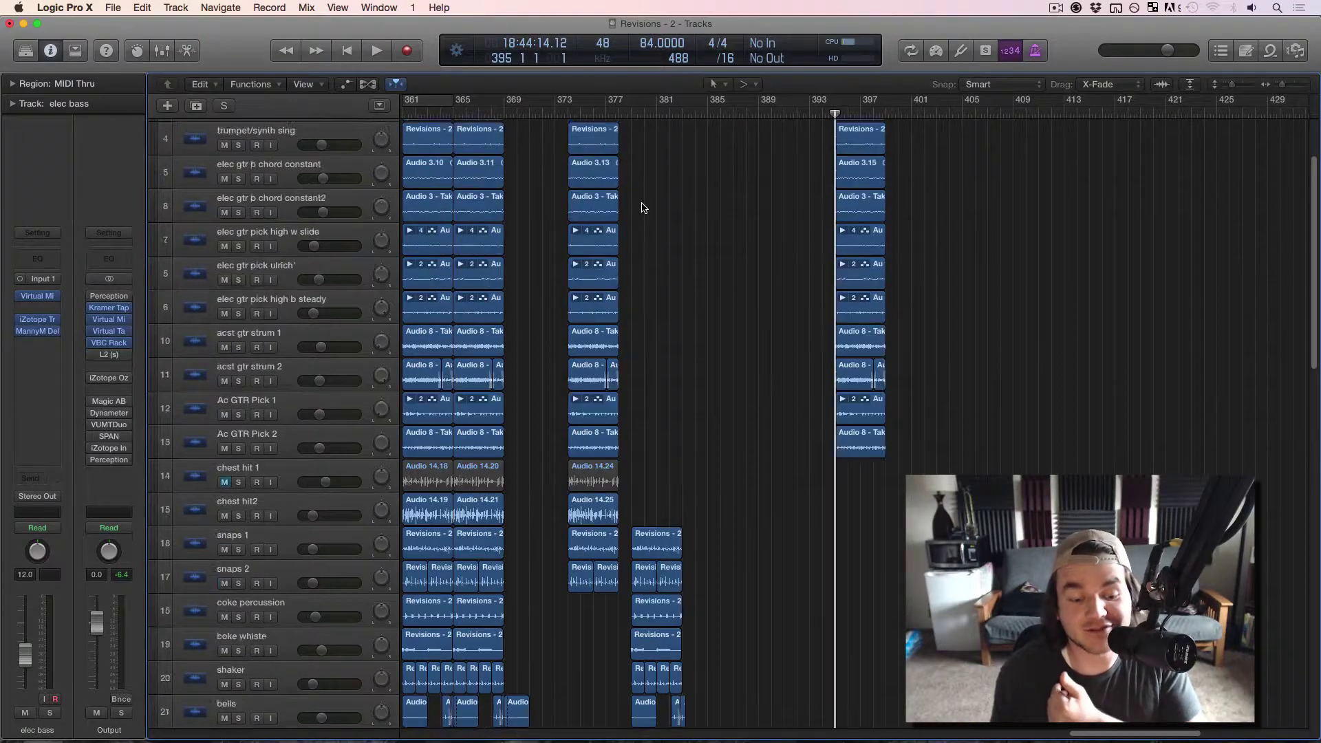
pyautogui.scroll(6, 643, 207)
pyautogui.scroll(-3, 582, 359)
pyautogui.moveTo(577, 115); pyautogui.dragTo(610, 149)
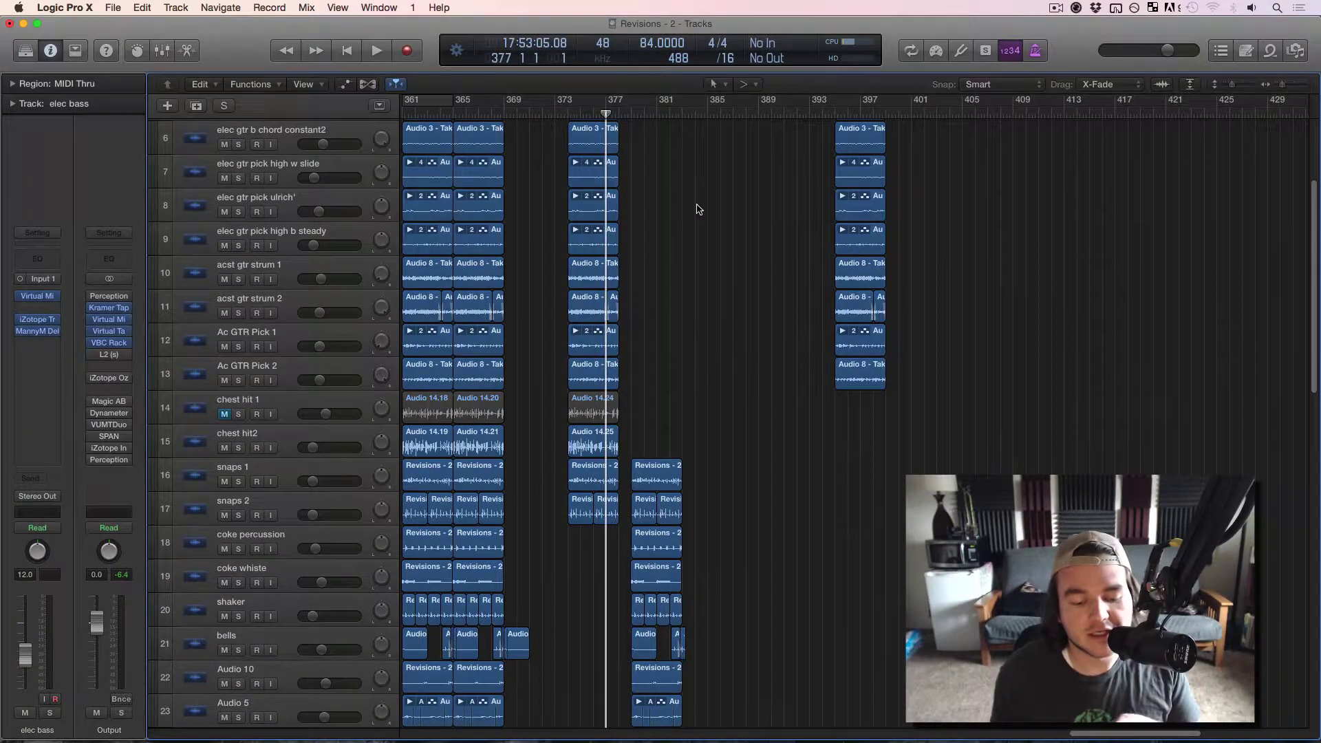
pyautogui.scroll(-1, 698, 209)
pyautogui.click(662, 115)
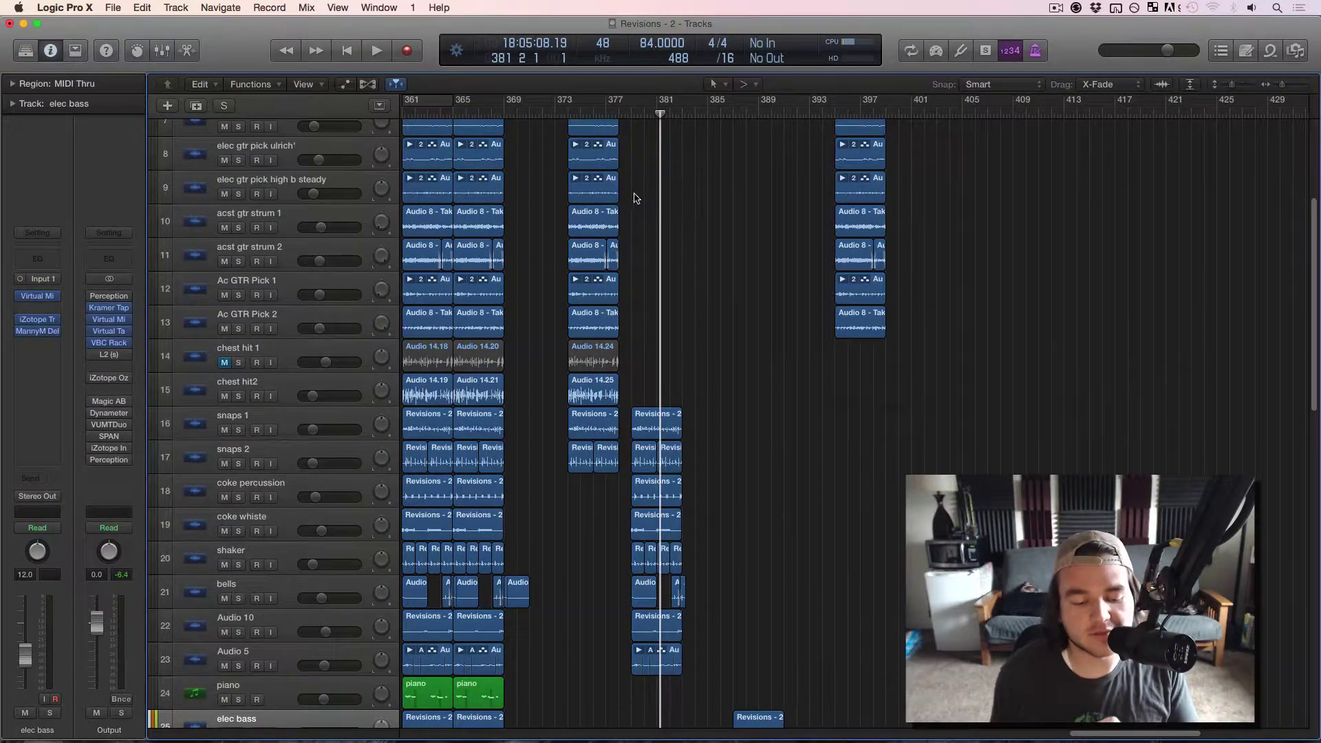
pyautogui.scroll(4, 639, 180)
# - Move the second group, snaps 1 through Audio 5, to bar 378 directly after the first group, and play from bar 374
pyautogui.moveTo(639, 195); pyautogui.dragTo(638, 299)
pyautogui.click(572, 112)
pyautogui.press('space')
pyautogui.press('super+Right')
pyautogui.scroll(10, 700, 201)
pyautogui.hscroll(5, 700, 202)
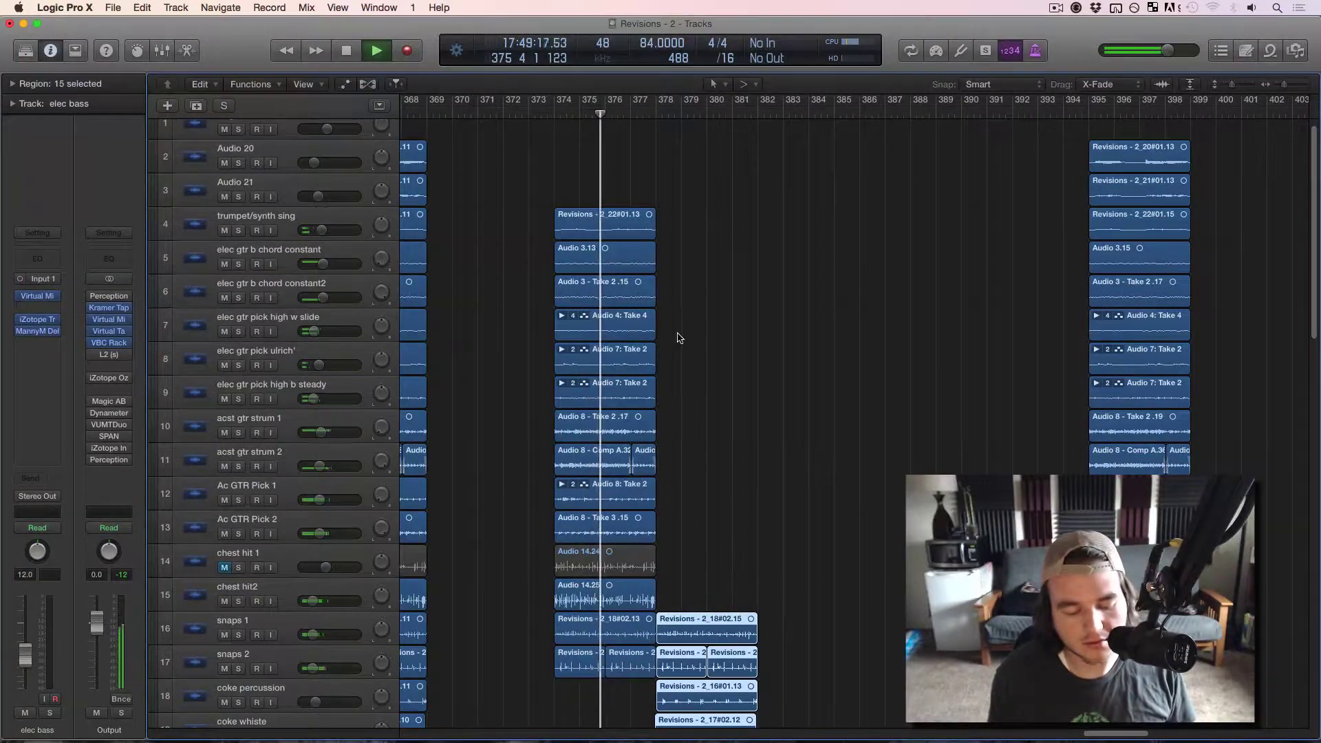
# - Copy the elec gtr b chord constant2 through Ac GTR Pick 1 regions from bar 374 to bar 378
pyautogui.moveTo(688, 291); pyautogui.dragTo(697, 506)
pyautogui.click(698, 541)
pyautogui.hscroll(3, 757, 549)
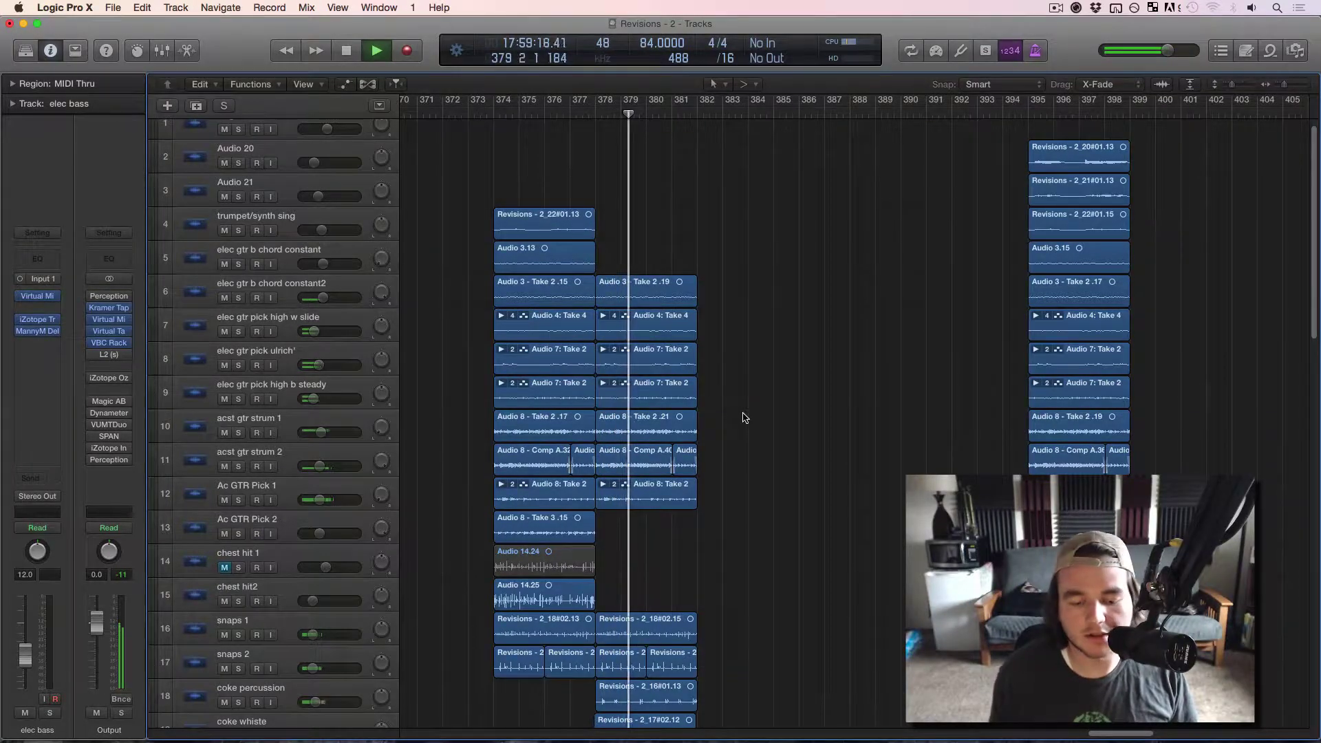
# - Move the Audio 20 through Ac GTR Pick 2 regions from bar 395 to bar 382 and resume playback
pyautogui.press('space')
pyautogui.moveTo(956, 129); pyautogui.dragTo(1141, 475)
pyautogui.moveTo(1067, 535); pyautogui.dragTo(738, 535)
pyautogui.press('space')
# - Move the bass and drum group starting with the elec bass region to bar 386, directly after the third section
pyautogui.scroll(-15, 894, 521)
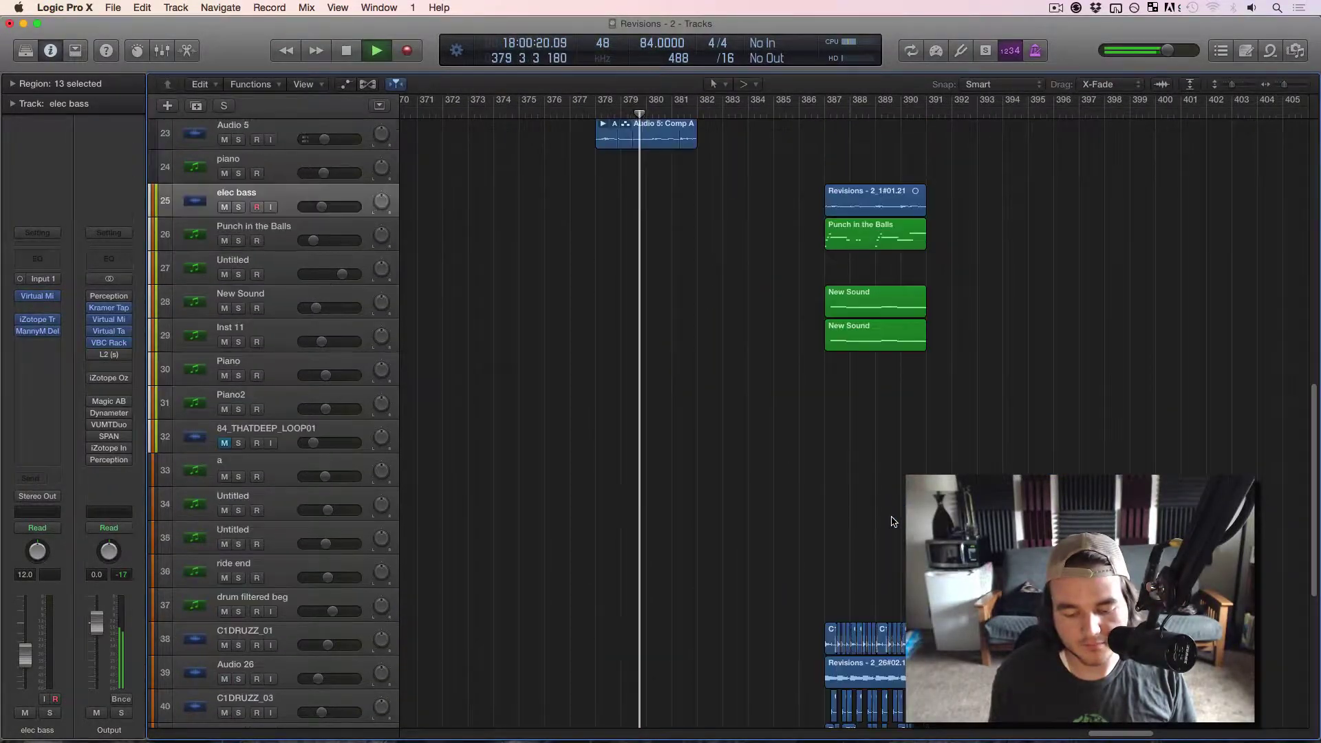
pyautogui.scroll(9, 893, 522)
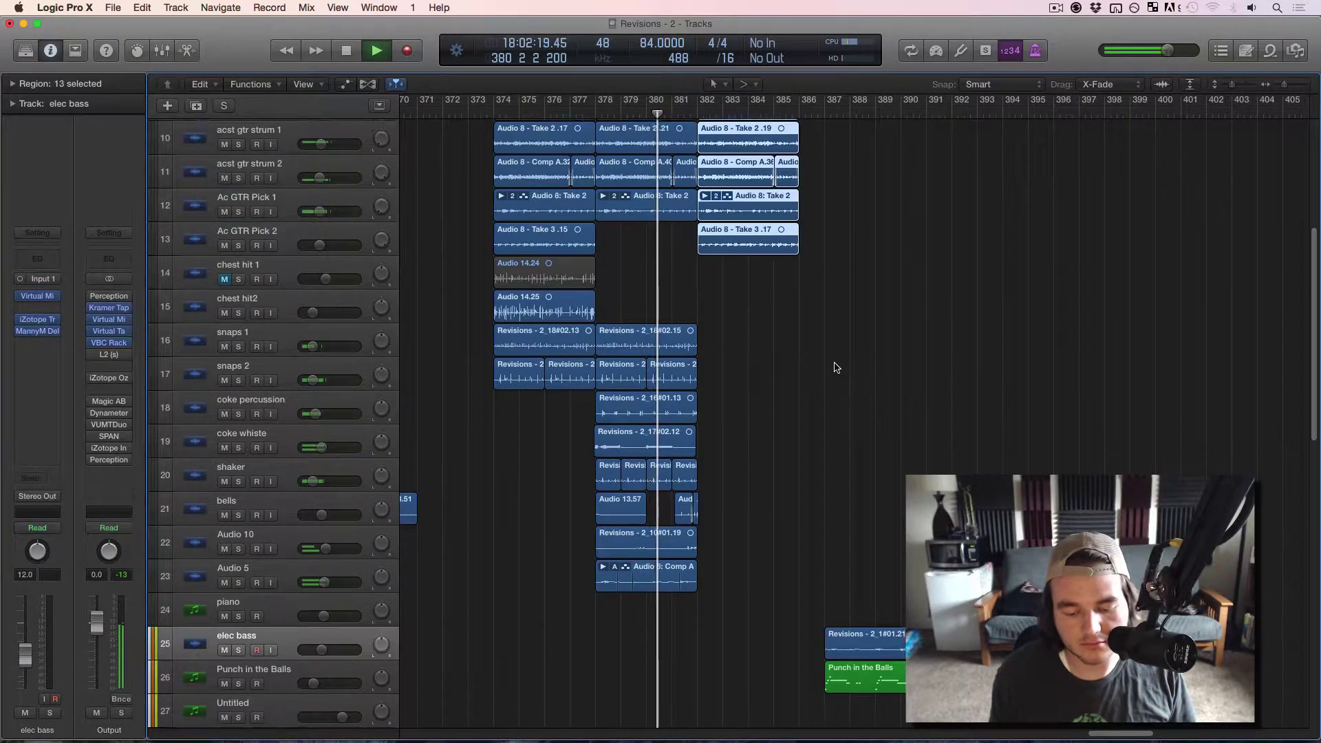
pyautogui.scroll(-5, 837, 367)
pyautogui.moveTo(791, 310); pyautogui.dragTo(942, 741)
pyautogui.scroll(3, 867, 413)
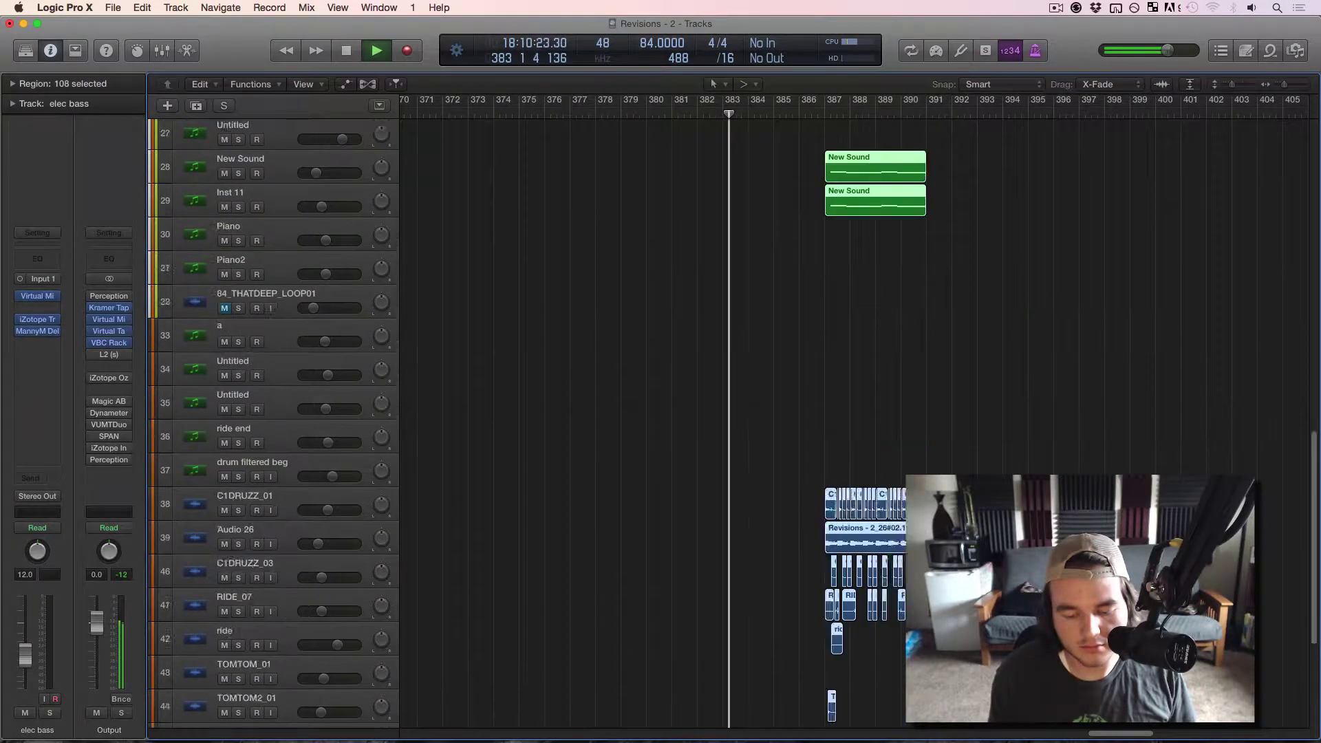
pyautogui.scroll(10, 859, 475)
pyautogui.moveTo(845, 541); pyautogui.dragTo(826, 545)
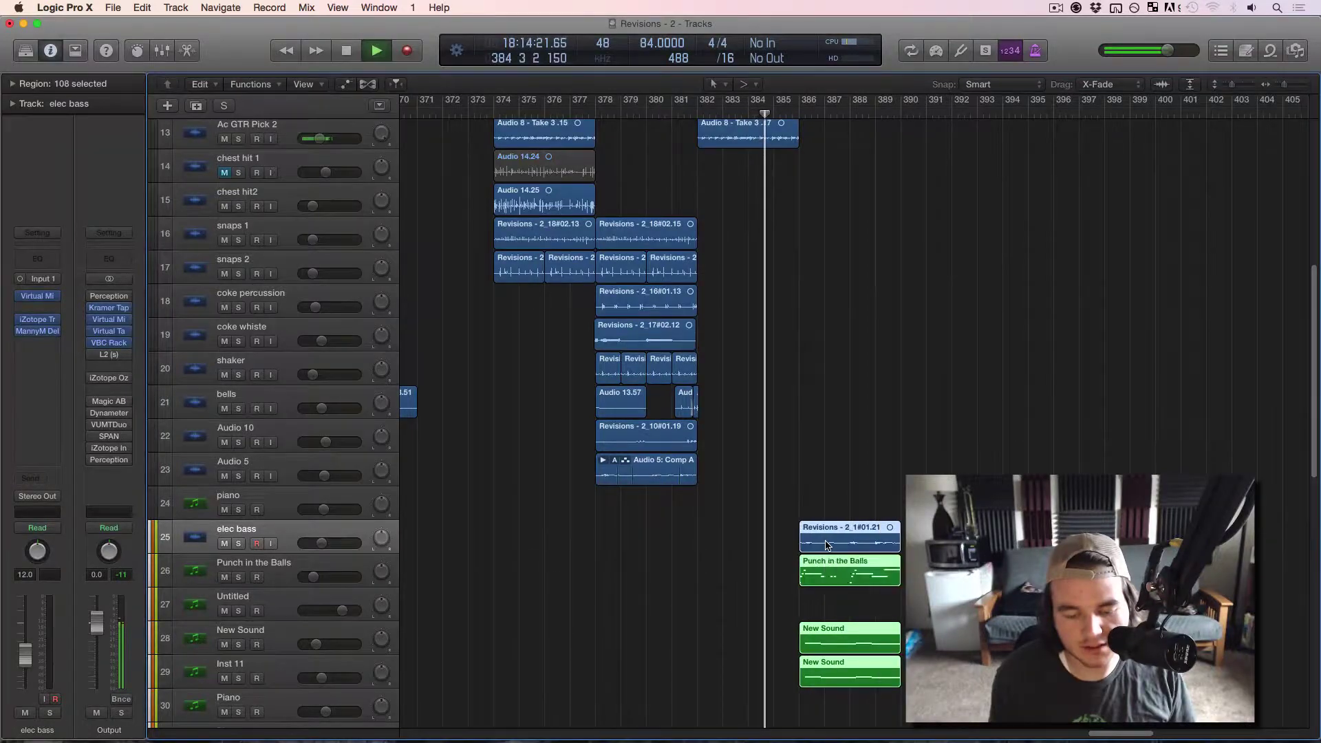
# - Copy the bass and drum group starting with the elec bass region from bar 386 to bar 390
pyautogui.scroll(9, 826, 546)
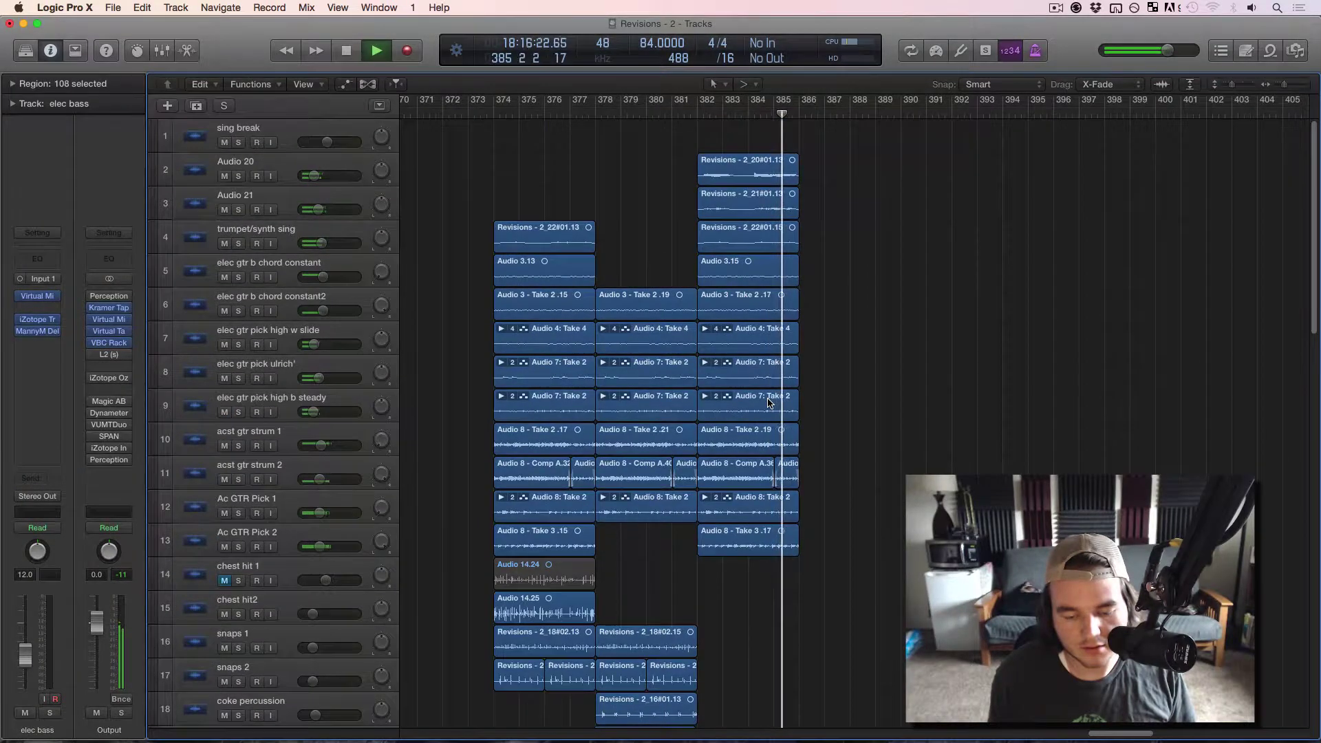
pyautogui.scroll(-10, 750, 468)
pyautogui.hscroll(3, 740, 487)
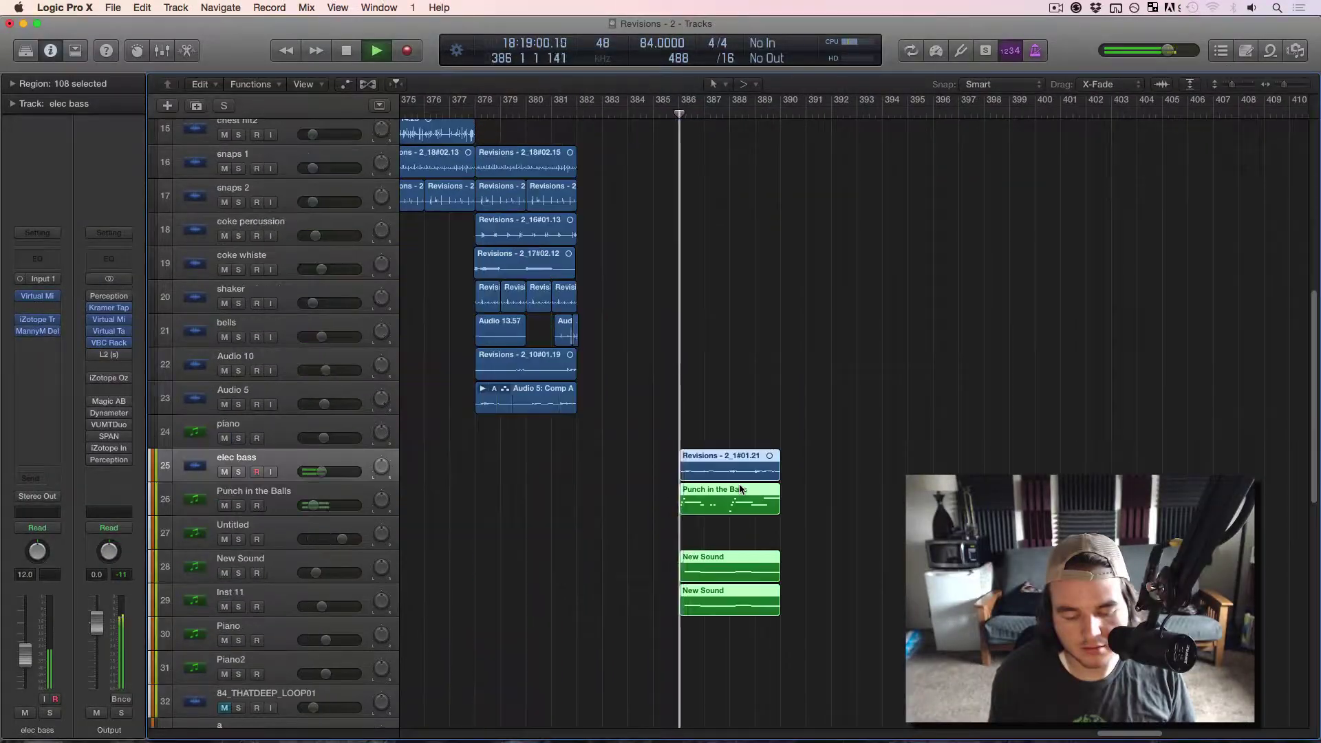
pyautogui.scroll(-6, 741, 487)
pyautogui.scroll(9, 741, 489)
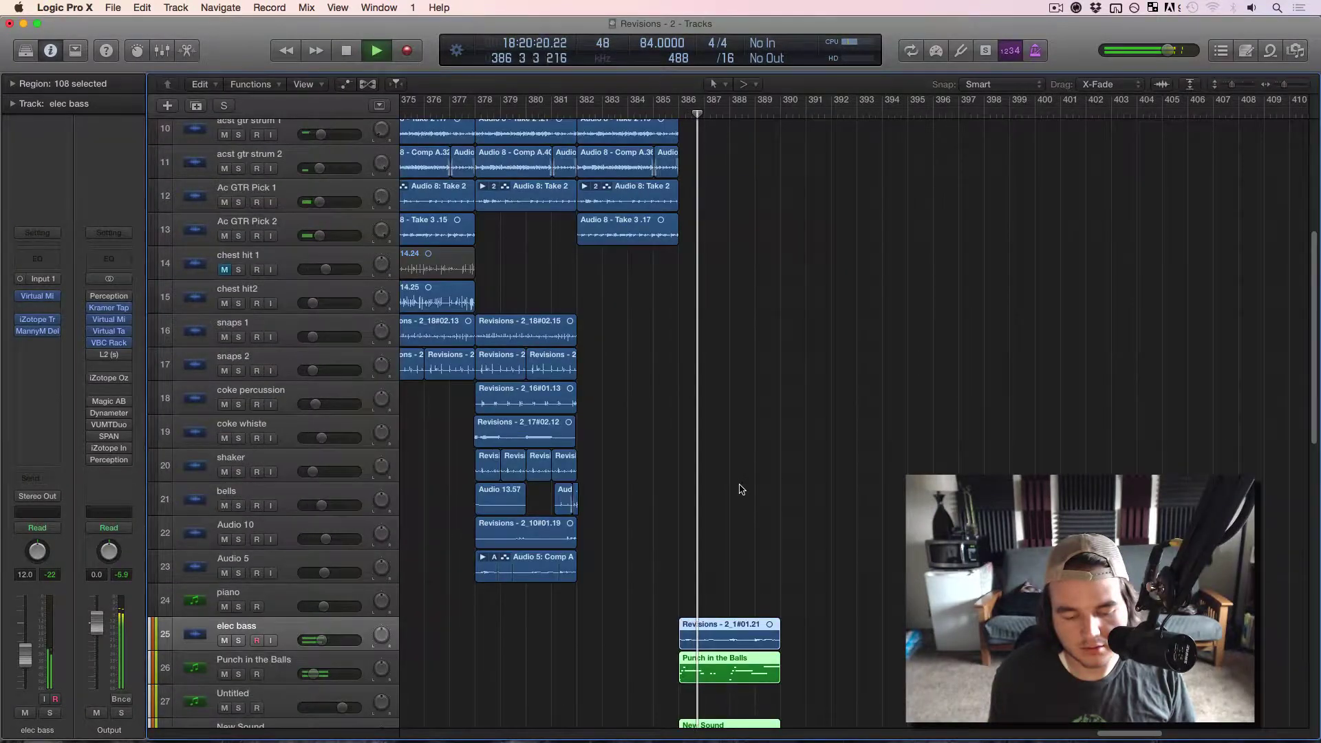
pyautogui.scroll(3, 741, 489)
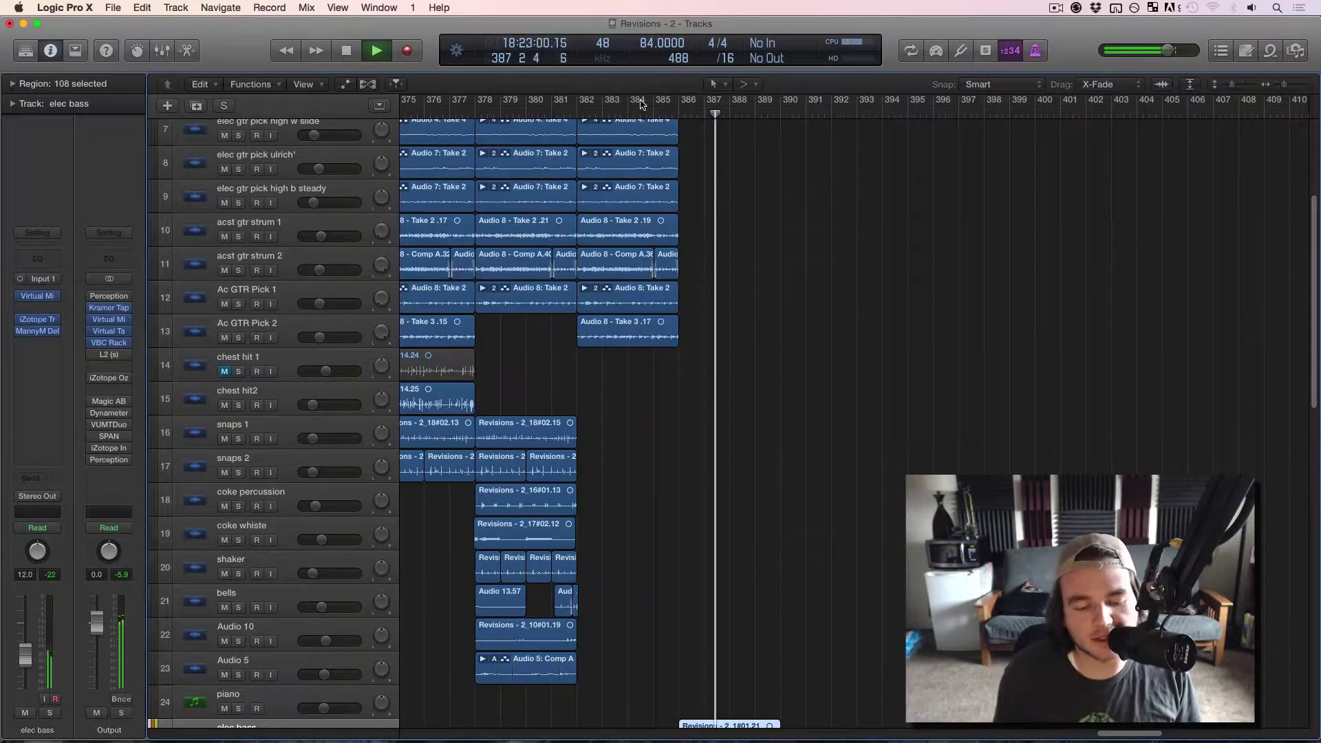
pyautogui.scroll(-6, 750, 303)
pyautogui.scroll(-9, 745, 562)
pyautogui.moveTo(780, 198); pyautogui.dragTo(811, 208)
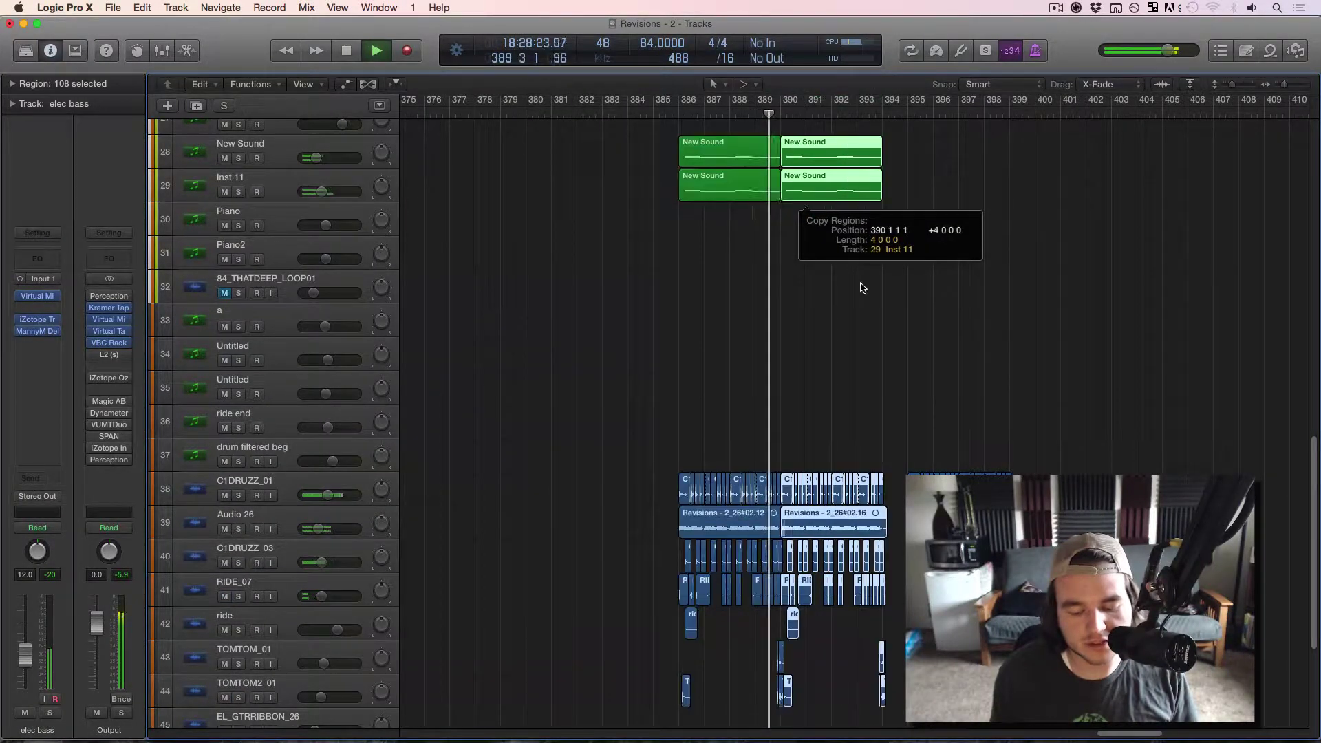
# - Move the C1DRUZZ_01, Audio 26 and C1DRUZZ_03 regions from bar 395 to bar 394, directly after the copied group
pyautogui.scroll(-5, 893, 412)
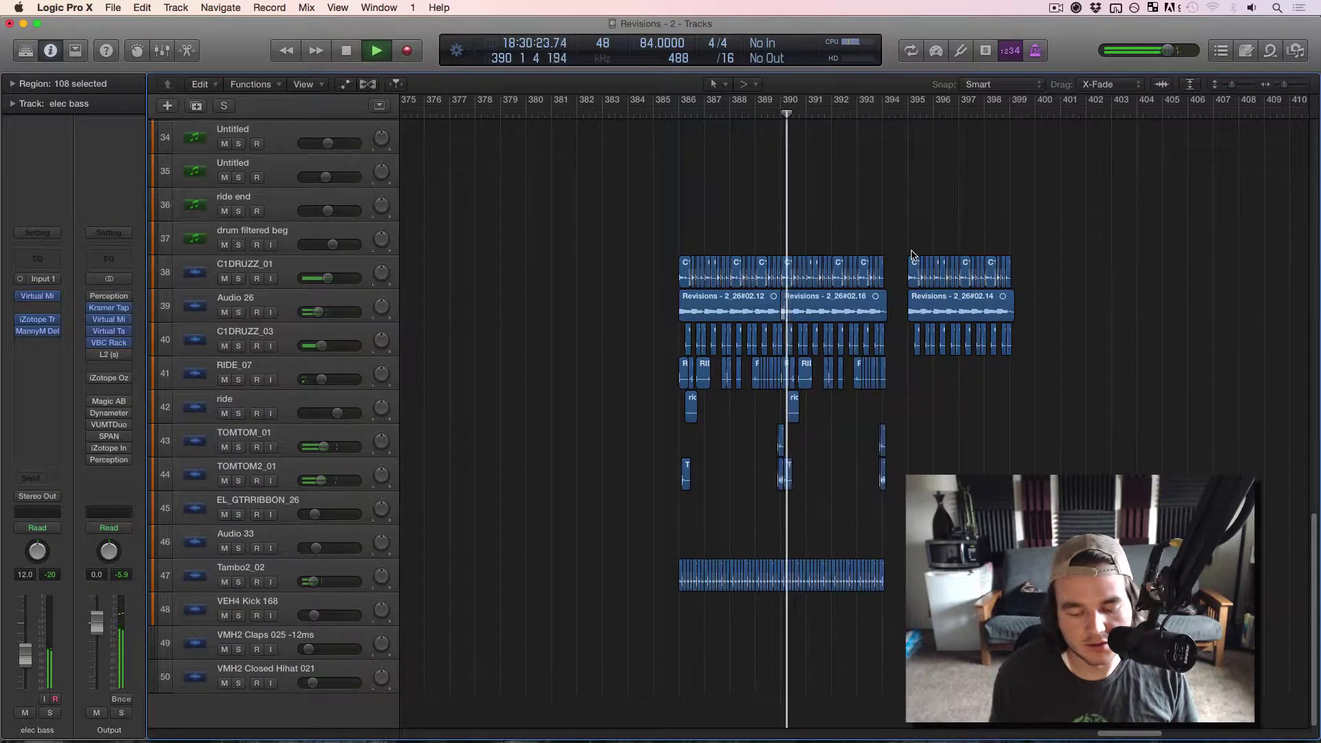
pyautogui.moveTo(894, 211); pyautogui.dragTo(1051, 385)
pyautogui.scroll(15, 1050, 383)
pyautogui.scroll(-10, 1011, 298)
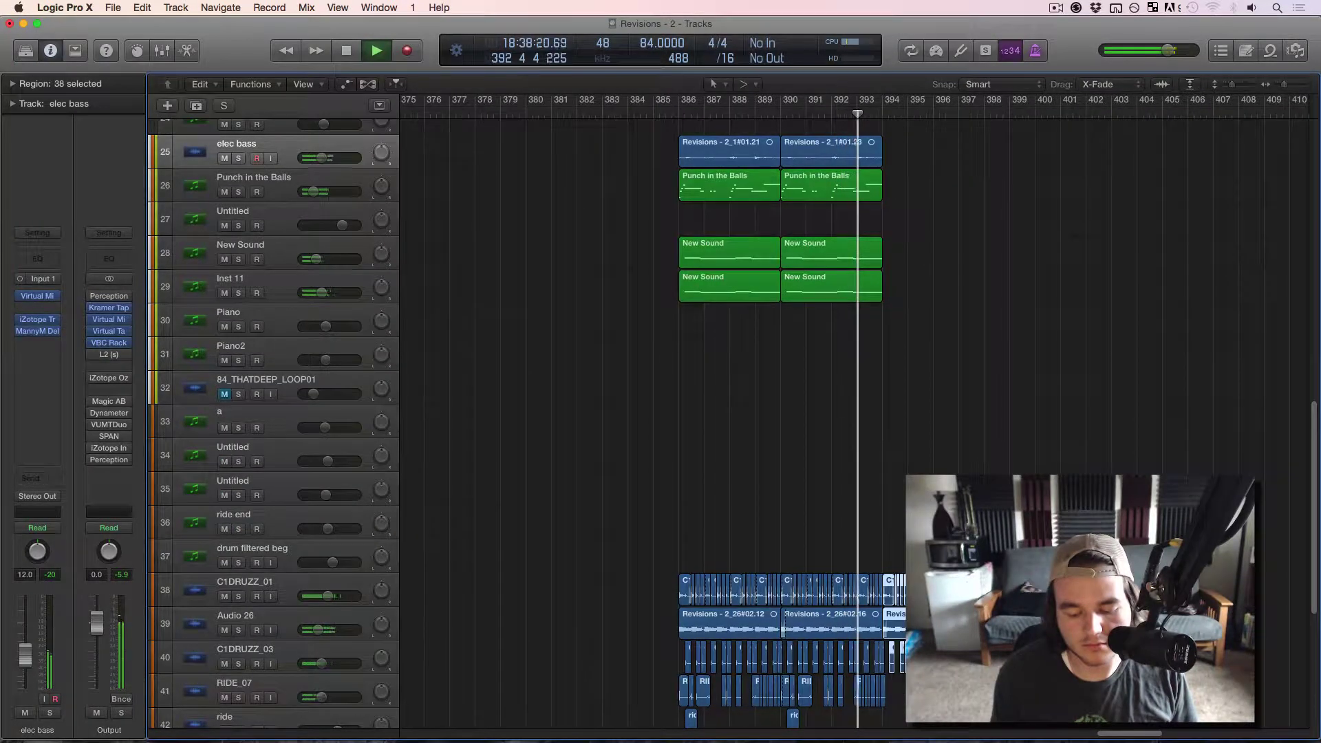
# - Look over the sections laid out along the timeline, stop playback and set the playhead to bar 360
pyautogui.scroll(4, 998, 447)
pyautogui.scroll(-5, 998, 448)
pyautogui.scroll(8, 999, 448)
pyautogui.scroll(-1, 999, 448)
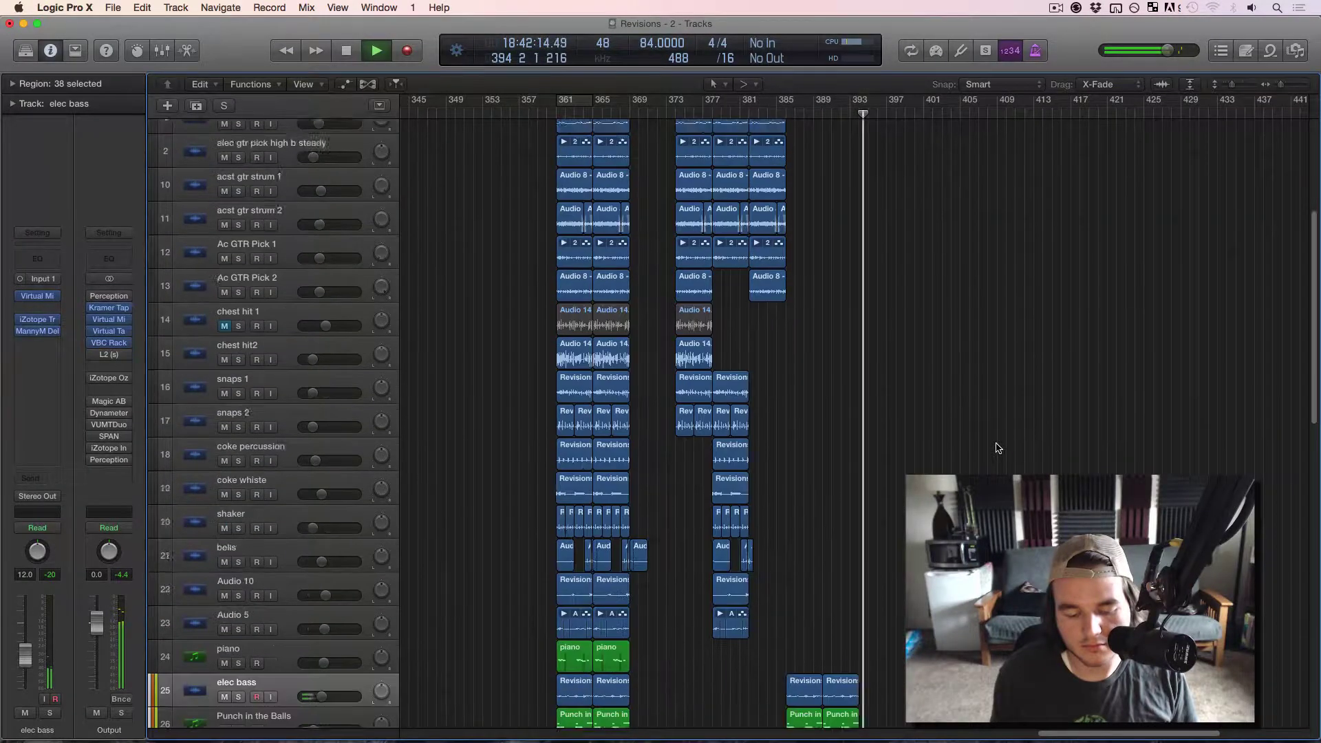
pyautogui.scroll(4, 998, 447)
pyautogui.press('space')
pyautogui.scroll(2, 836, 399)
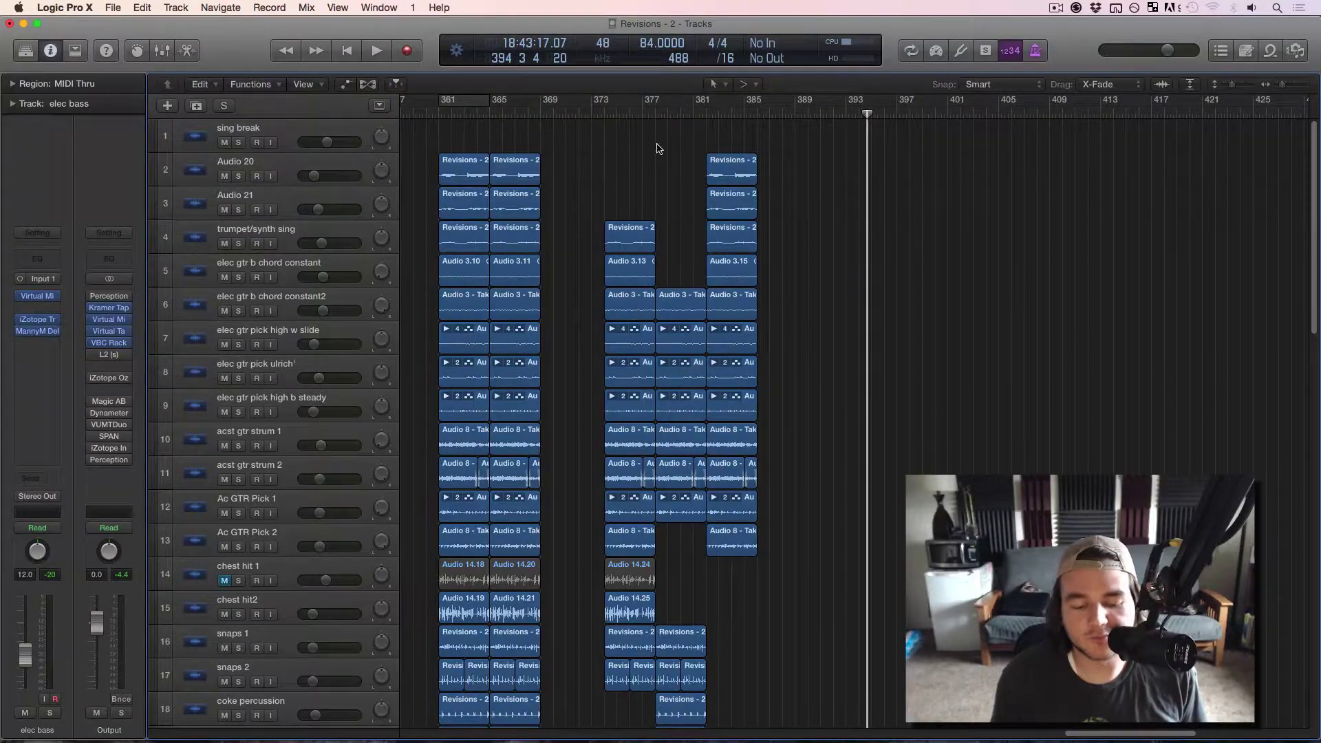
pyautogui.moveTo(454, 113); pyautogui.dragTo(425, 128)
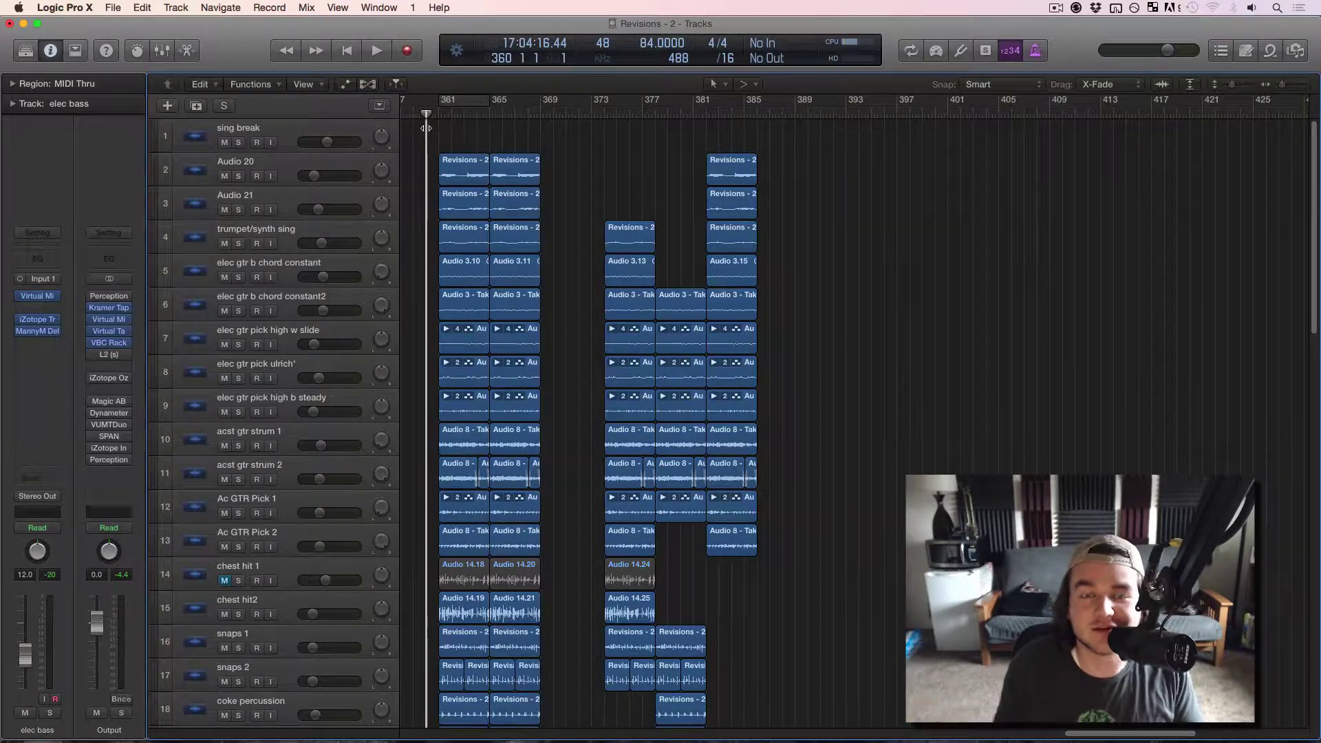
# - Solo a scattered selection of tracks, including Untitled (track 35), C1DRUZZ_03, snaps 1 and coke whiste
pyautogui.hscroll(-3, 690, 138)
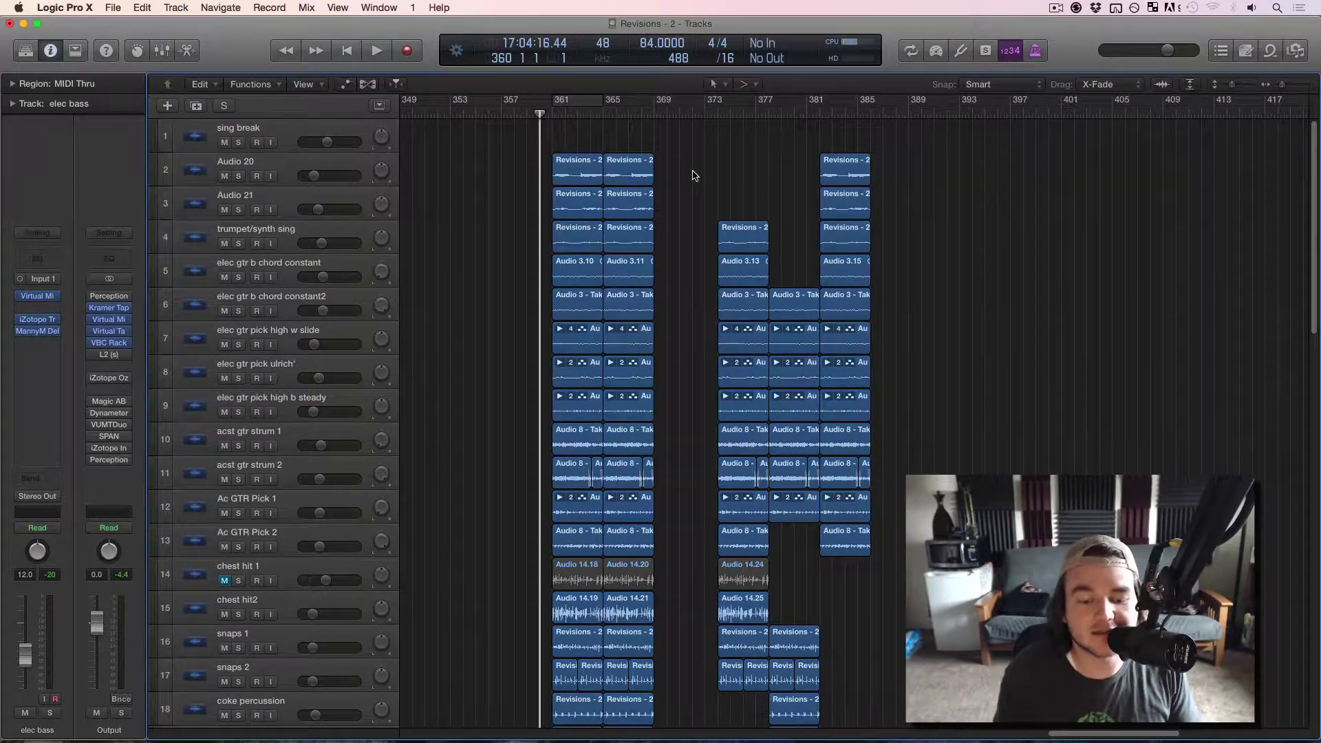
pyautogui.scroll(-4, 693, 177)
pyautogui.scroll(-5, 694, 179)
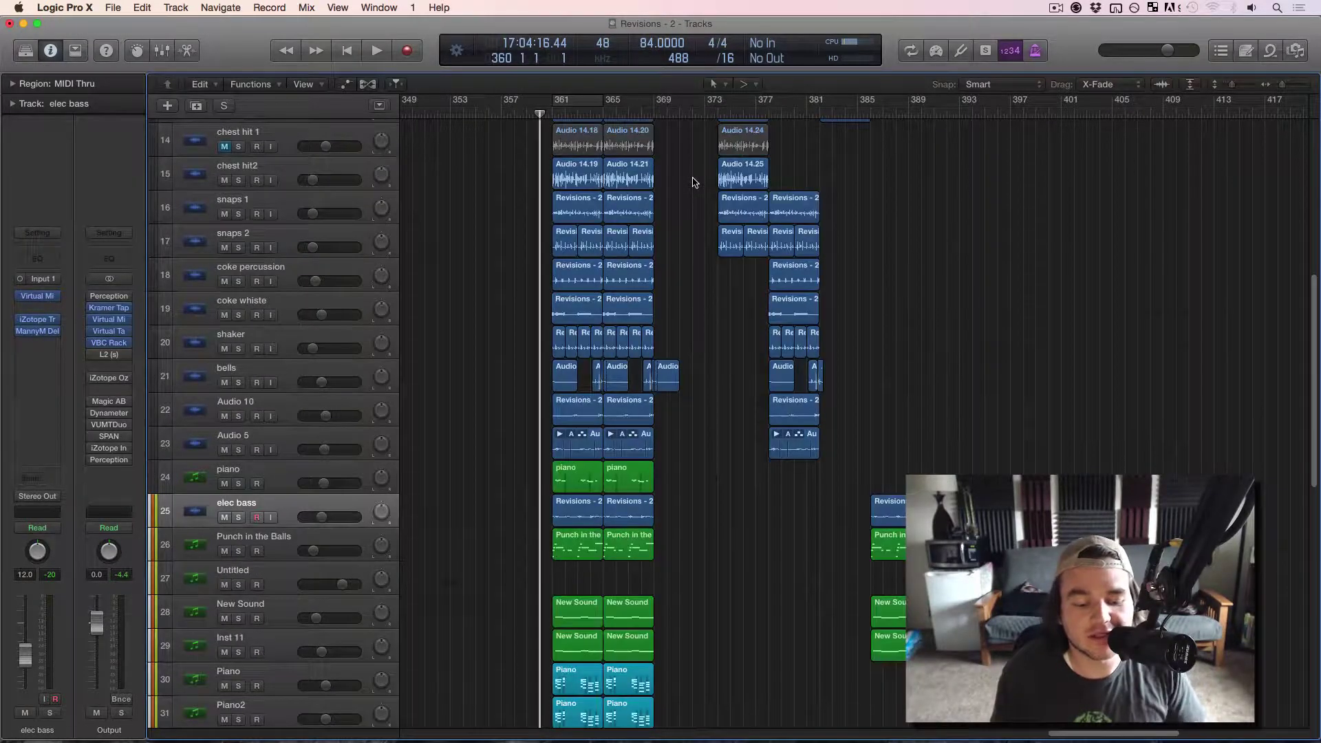
pyautogui.scroll(-8, 497, 262)
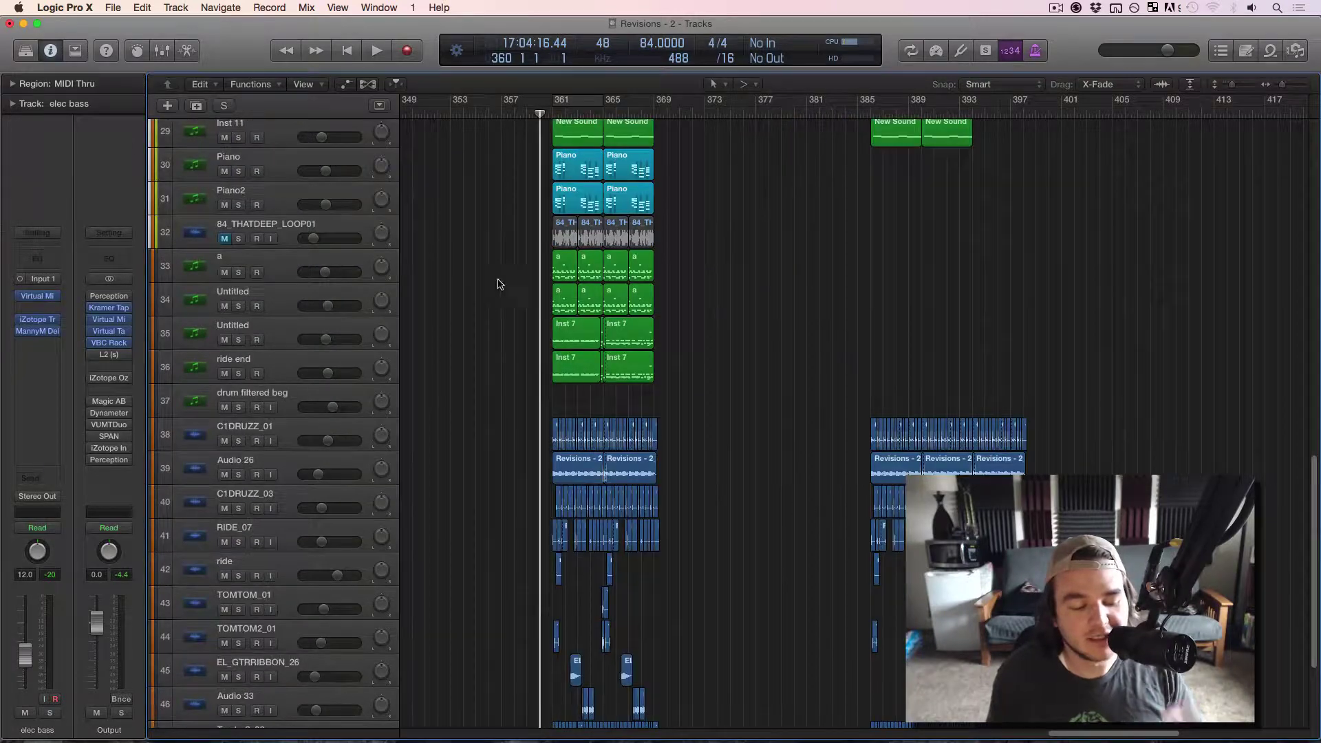
pyautogui.click(239, 340)
pyautogui.click(238, 509)
pyautogui.scroll(6, 277, 462)
pyautogui.click(238, 287)
pyautogui.scroll(4, 242, 301)
pyautogui.click(238, 303)
pyautogui.click(238, 404)
# - Add the elec gtr b chord constant2 through acst gtr strum 1 tracks to the solo selection
pyautogui.scroll(5, 236, 406)
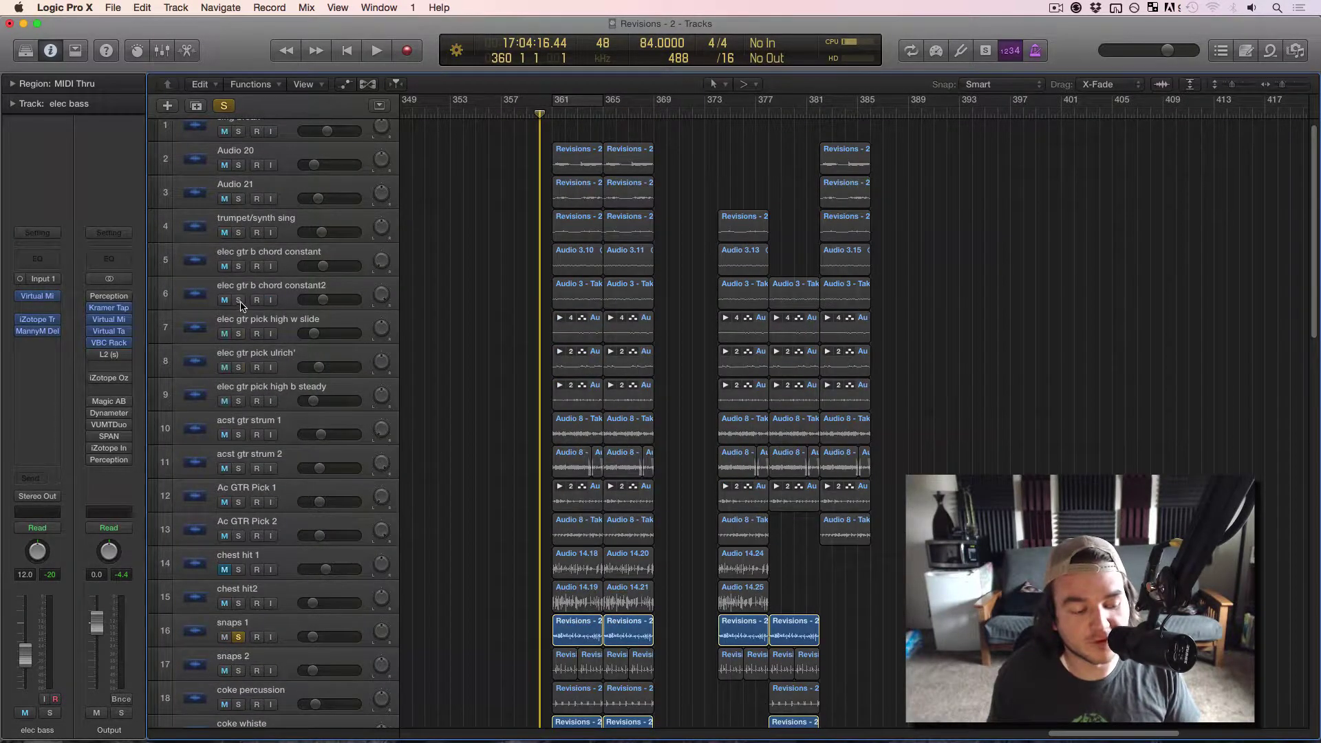
pyautogui.moveTo(240, 304); pyautogui.dragTo(241, 436)
pyautogui.scroll(-3, 502, 182)
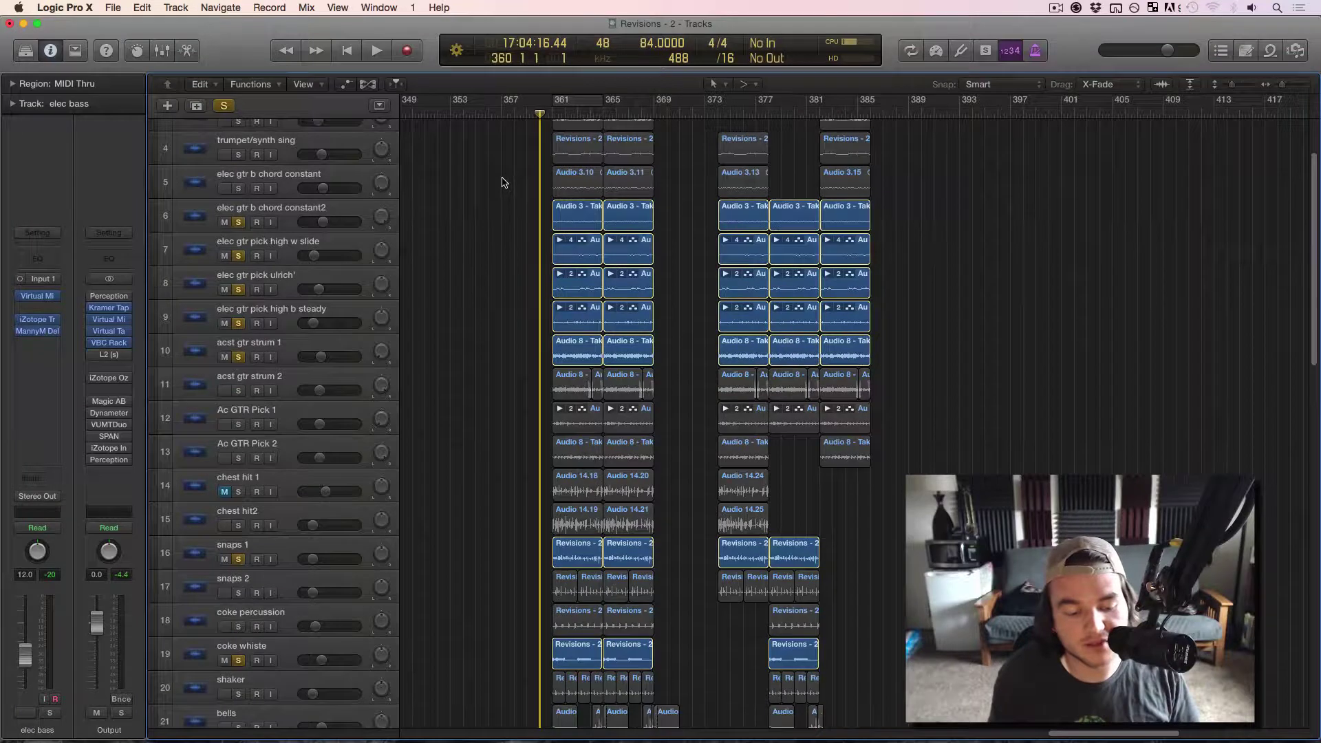
# - Play the soloed combination from bar 361, take acst gtr strum 1 out of solo during playback, and stop
pyautogui.click(551, 114)
pyautogui.press('space')
pyautogui.press('super+Right')
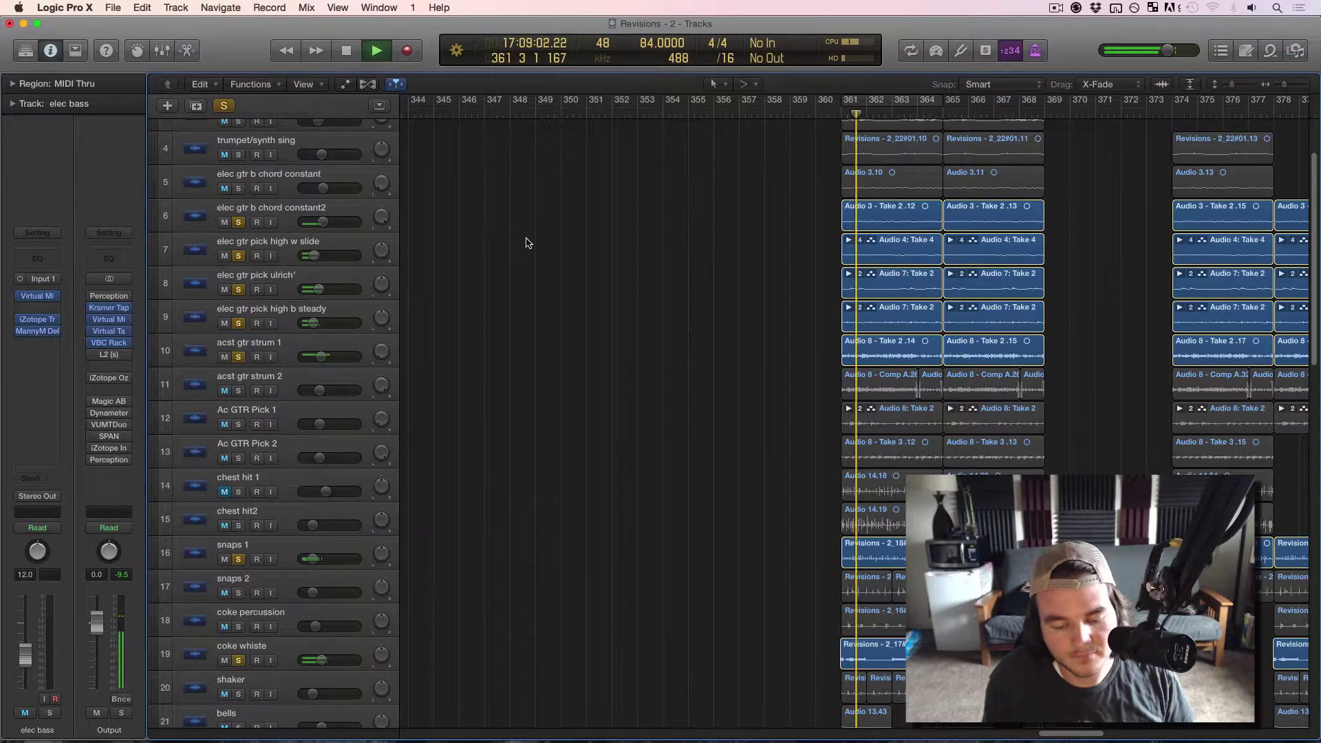
pyautogui.hscroll(5, 525, 242)
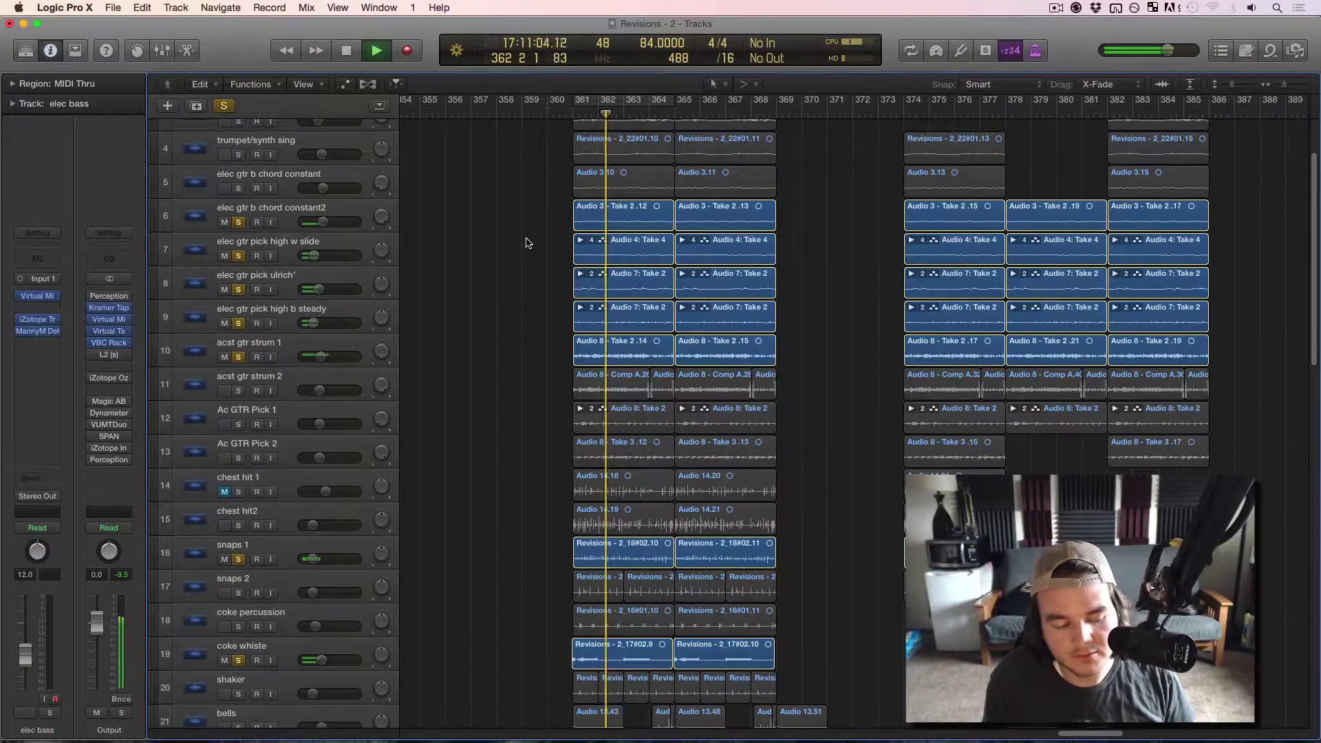
pyautogui.hscroll(2, 526, 242)
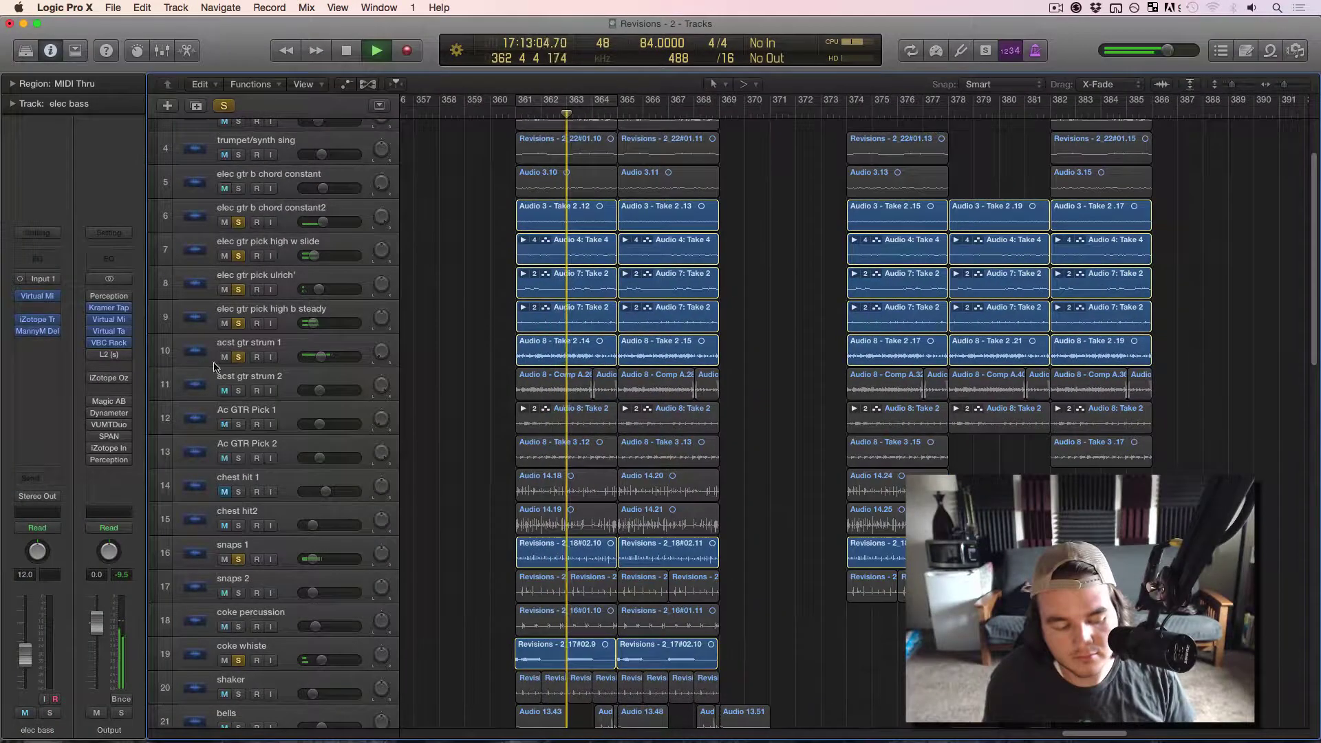
pyautogui.click(238, 357)
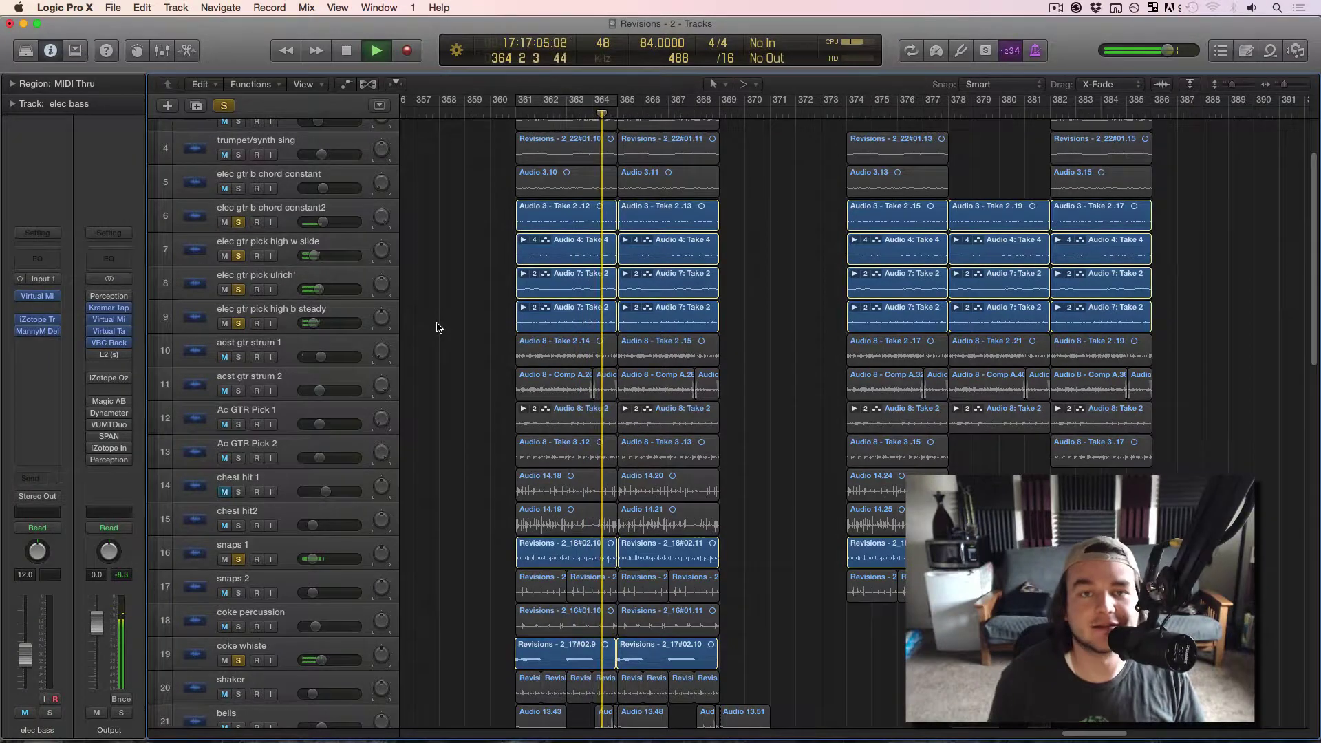
pyautogui.press('space')
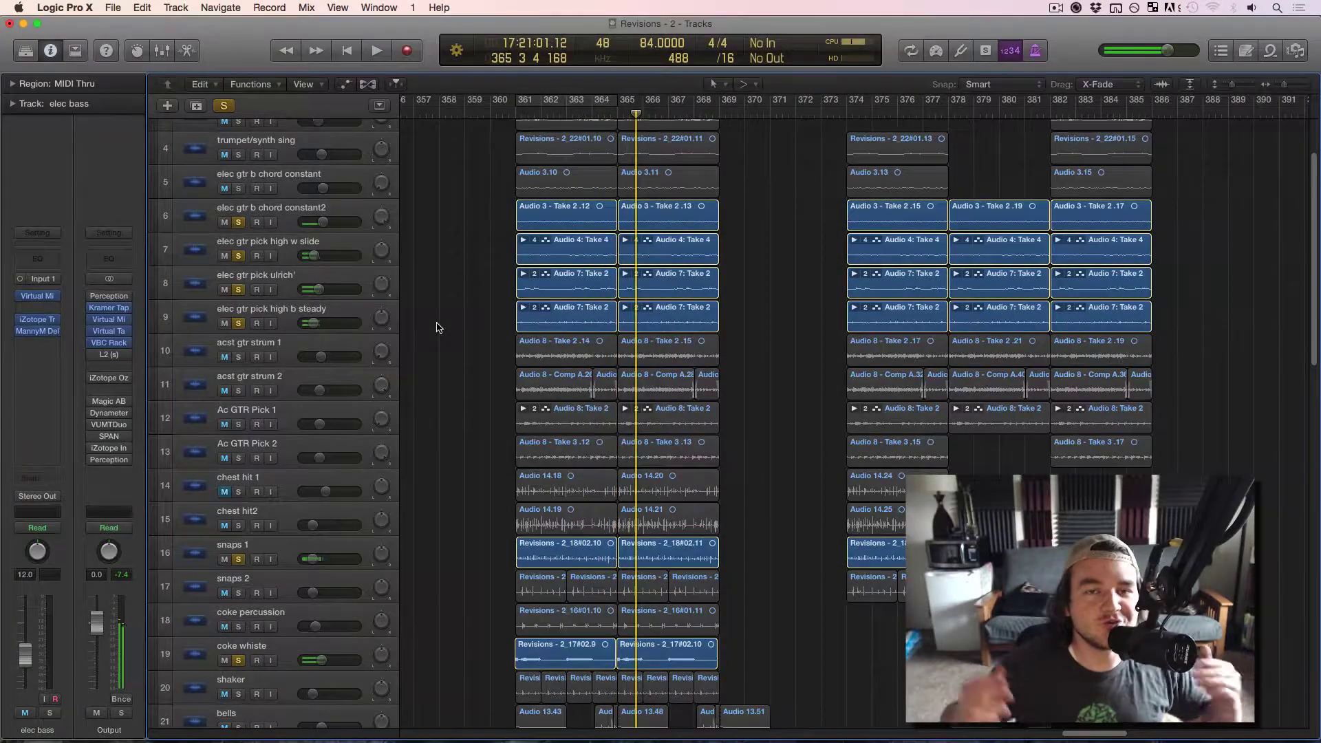